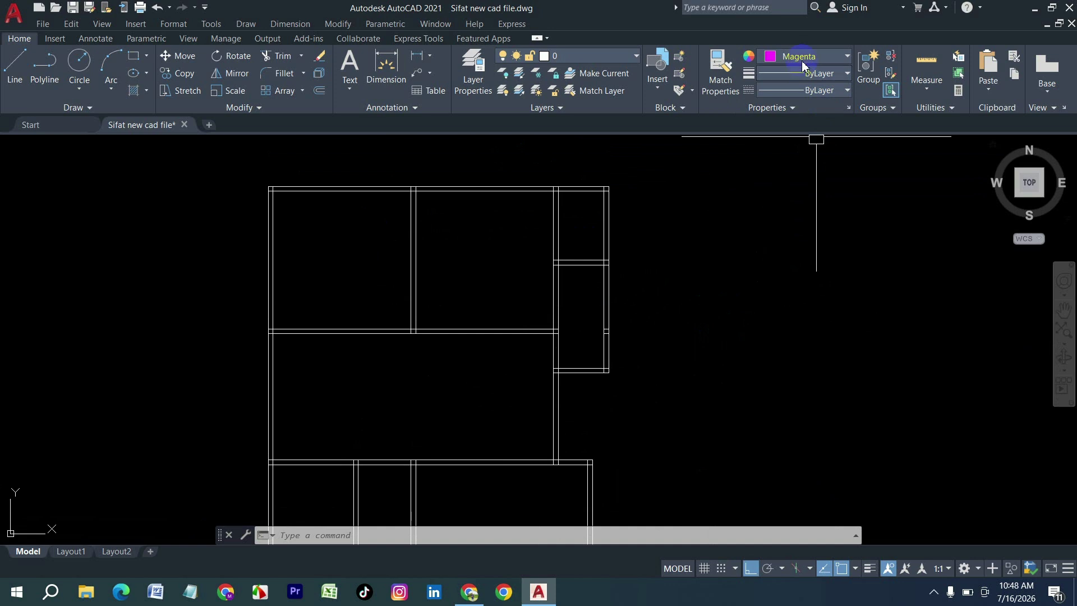
# Set the object colour to Red and draw a 10 by 10 square in the empty area right of the floor plan.
pyautogui.click(802, 58)
pyautogui.click(766, 200)
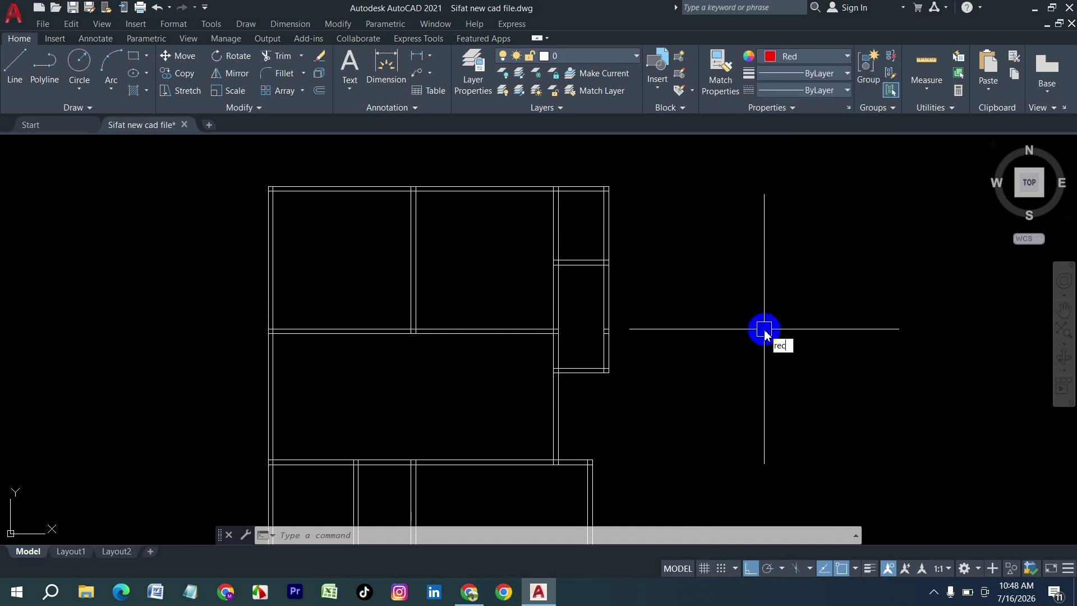
pyautogui.press('Return')
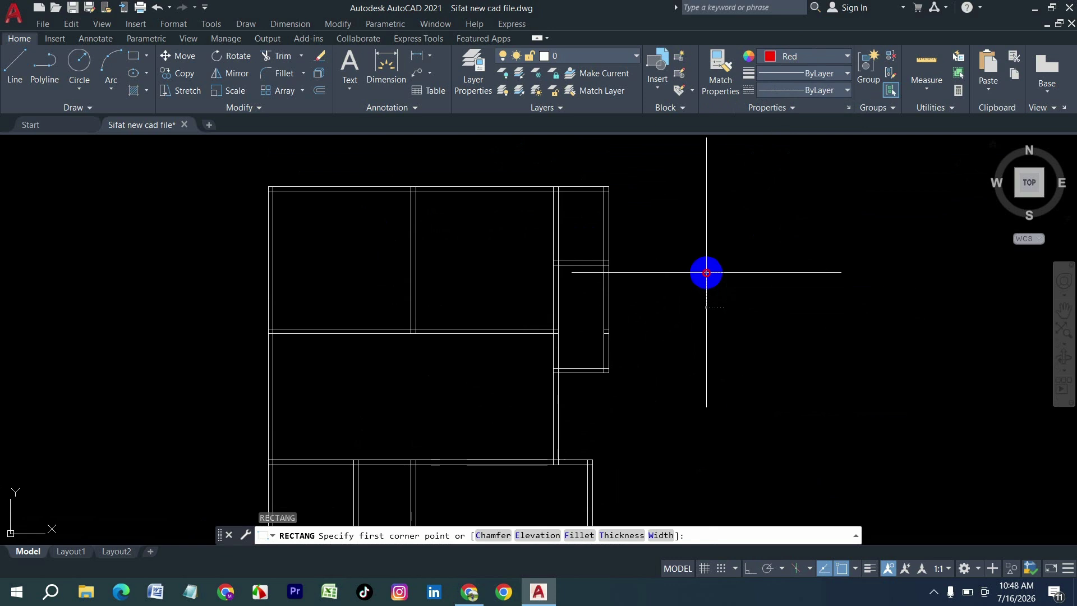
pyautogui.click(706, 272)
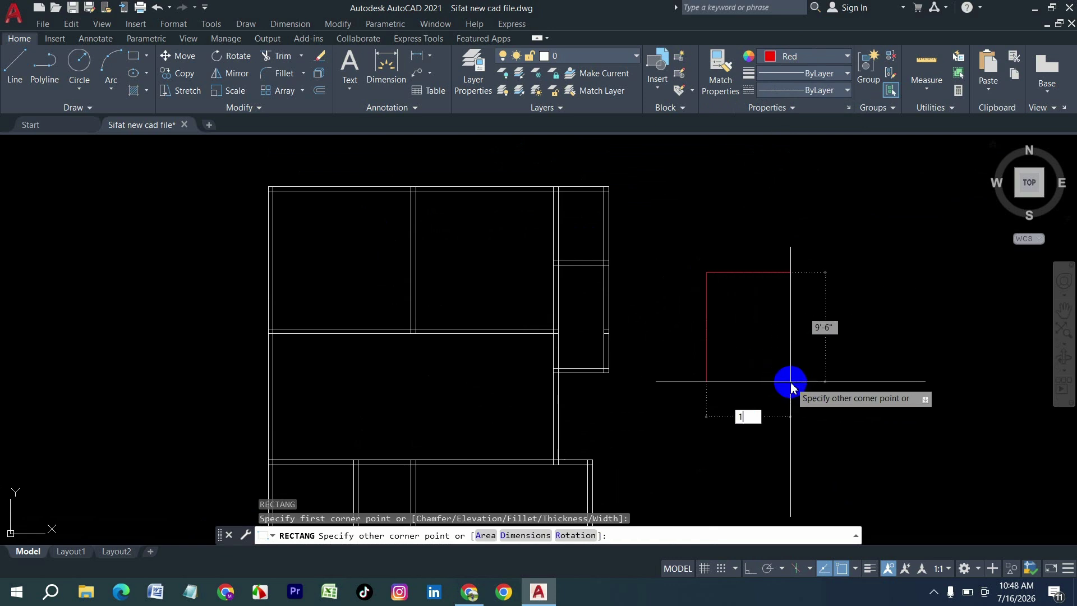
pyautogui.write('10')
pyautogui.press('Tab')
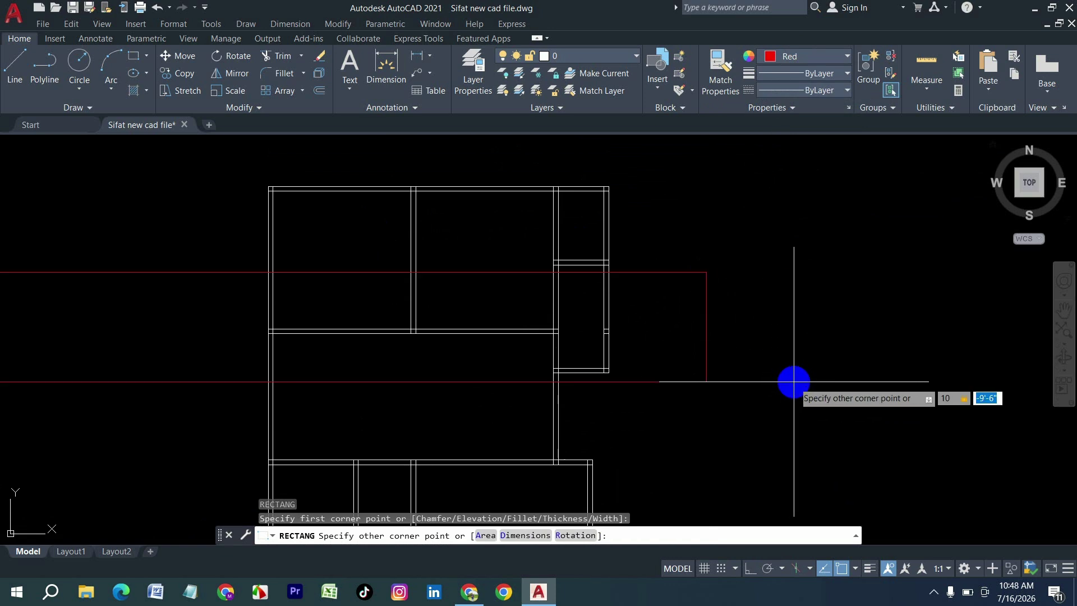
pyautogui.write('10')
pyautogui.press('Return')
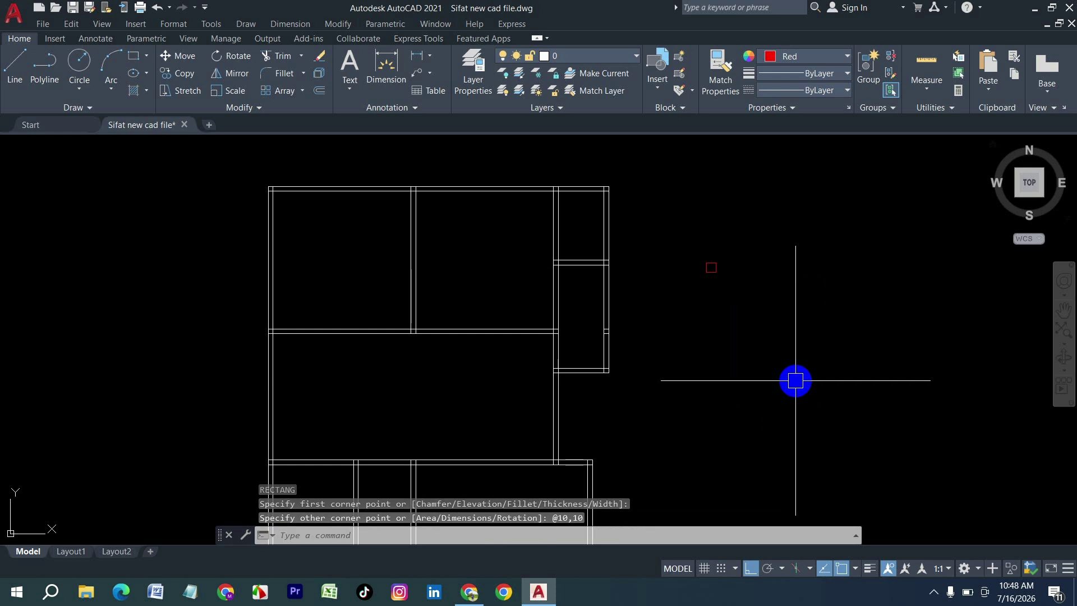
# Copy the red square onto the upper-left outer corner of the floor plan, matching its corner to the wall corner.
pyautogui.click(685, 233)
pyautogui.click(772, 320)
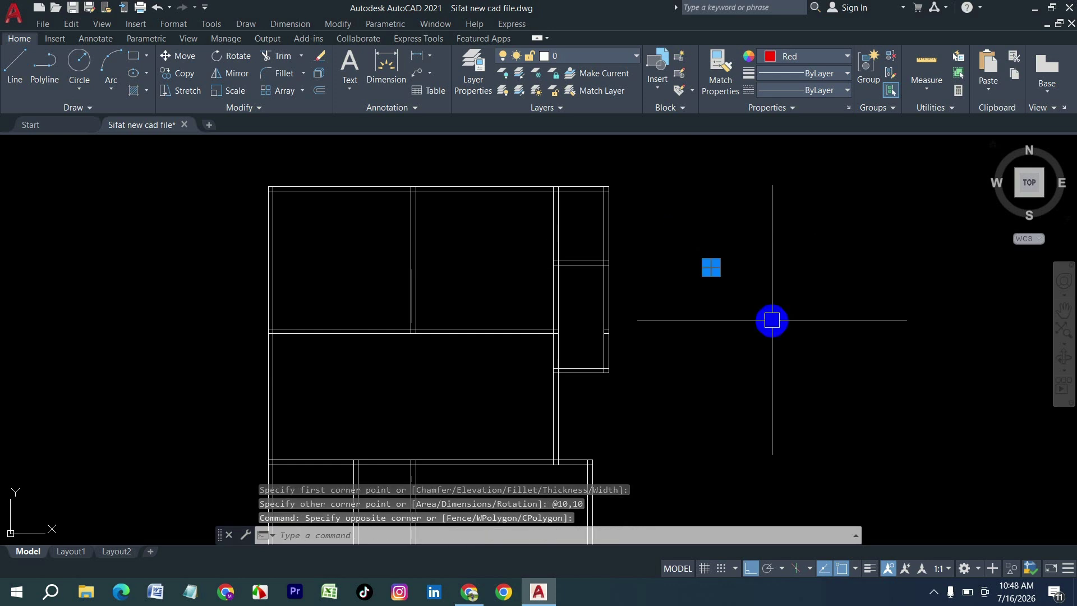
pyautogui.write('cp')
pyautogui.press('Return')
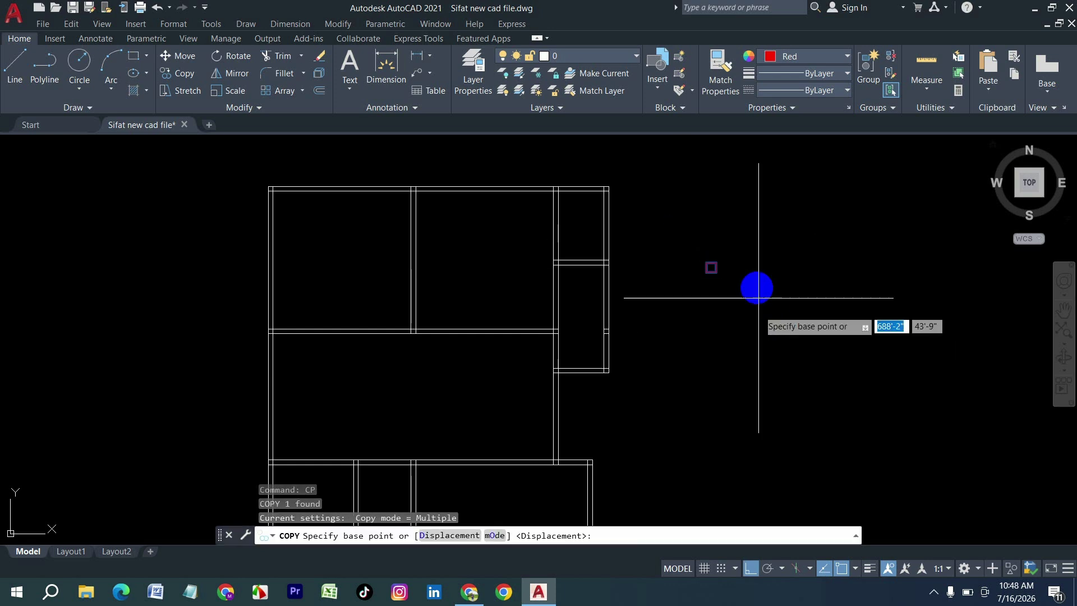
pyautogui.scroll(4, 693, 255)
pyautogui.click(705, 278)
pyautogui.scroll(-3, 818, 354)
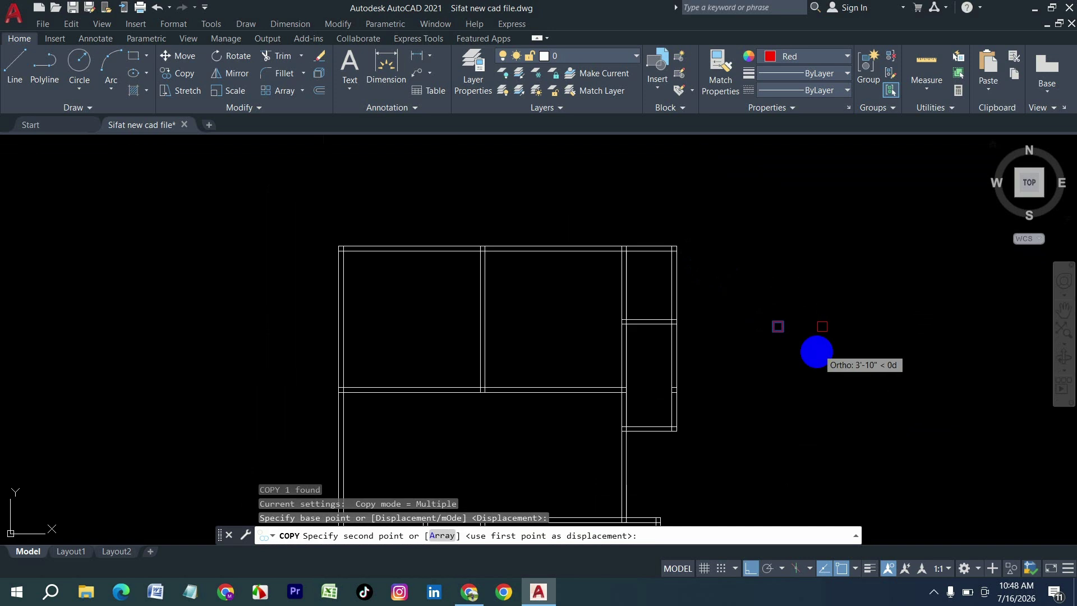
pyautogui.scroll(3, 359, 236)
pyautogui.click(316, 216)
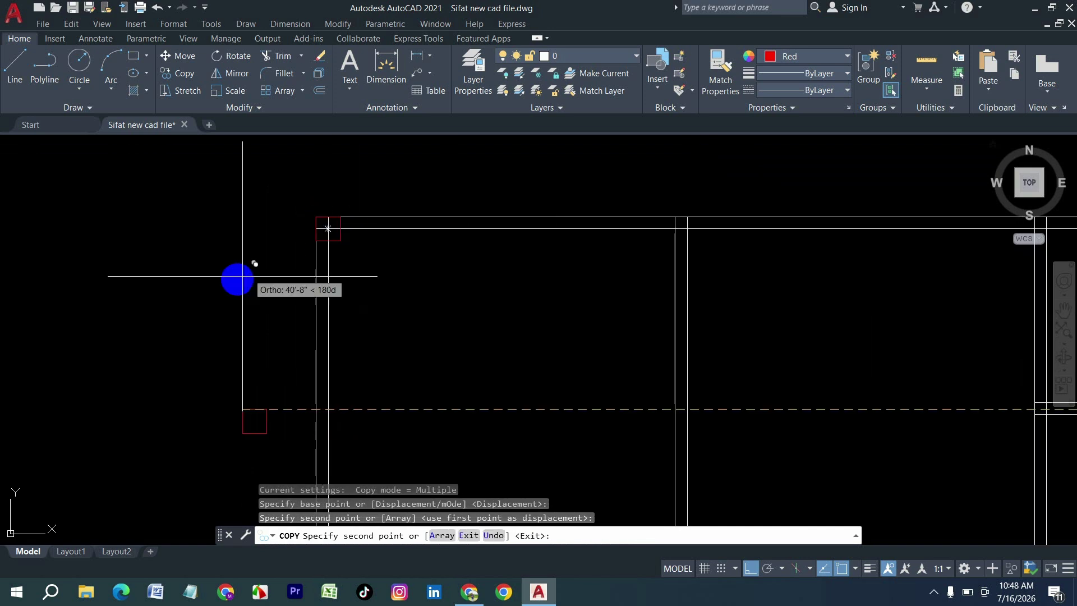
pyautogui.scroll(-2, 238, 279)
pyautogui.press('Escape')
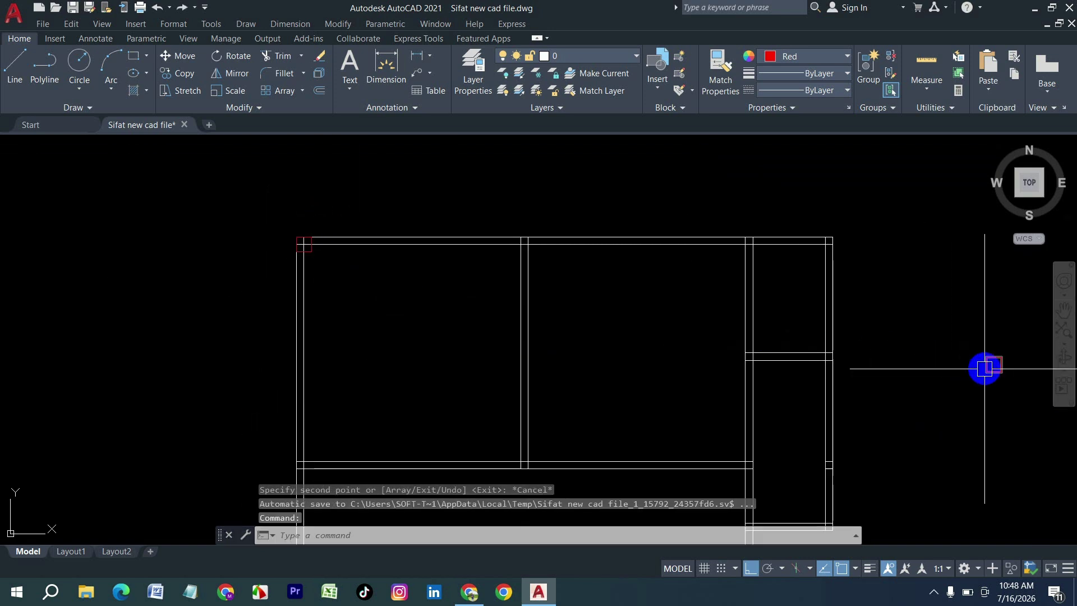
# Try to copy the loose red square to where the upper outer wall meets the middle partition.
pyautogui.click(986, 369)
pyautogui.write('cp')
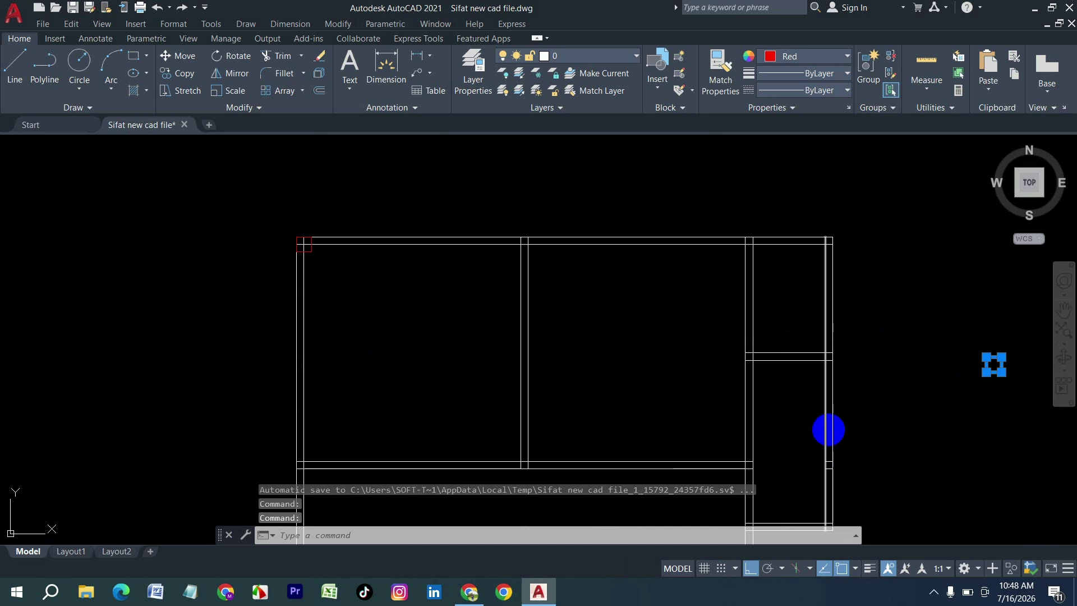
pyautogui.press('Return')
pyautogui.scroll(5, 583, 268)
pyautogui.click(567, 268)
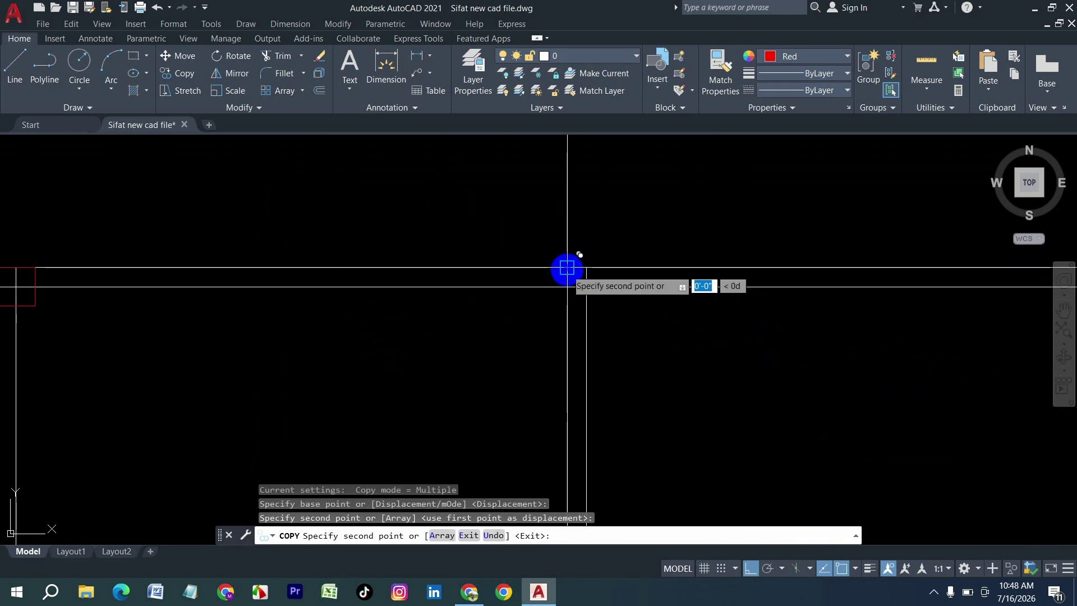
pyautogui.scroll(-5, 567, 268)
pyautogui.press('Escape')
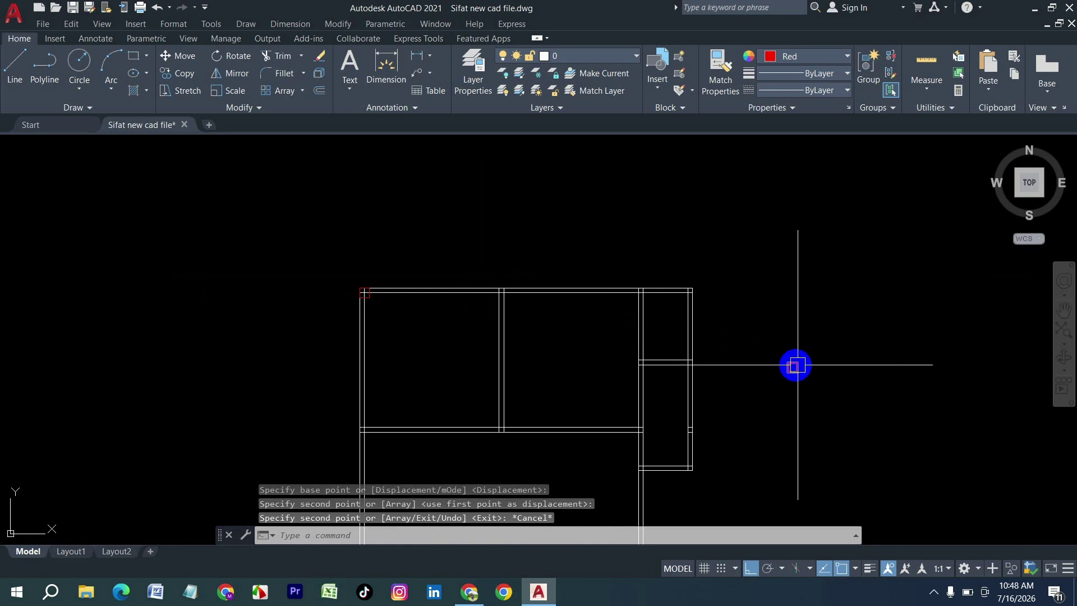
# Copy the loose red square to the upper outer wall's junctions with the middle partition and the right partition.
pyautogui.write('c')
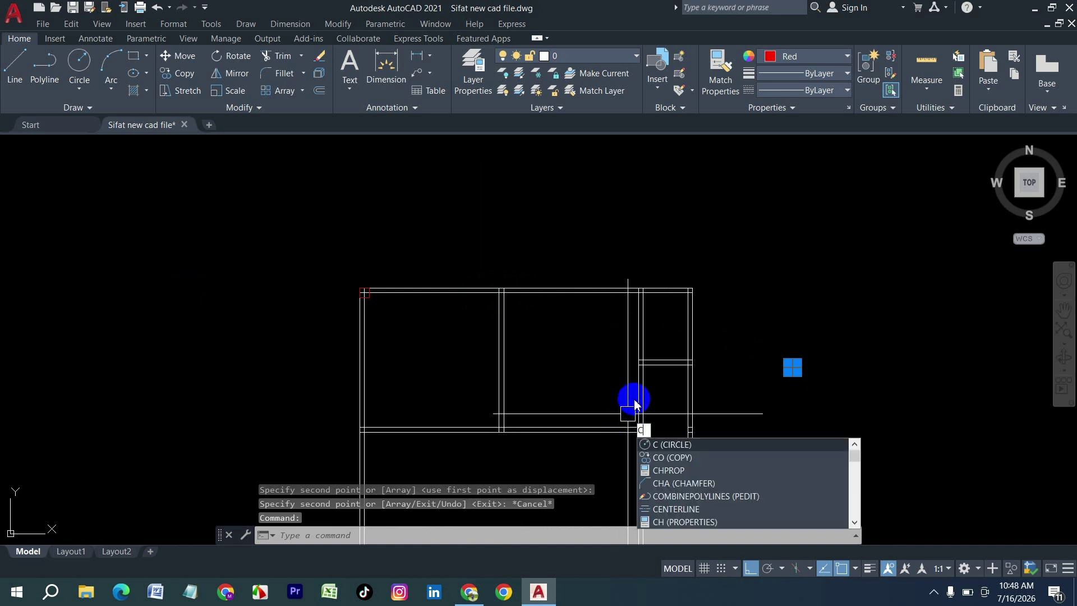
pyautogui.write('p')
pyautogui.press('Return')
pyautogui.scroll(3, 793, 357)
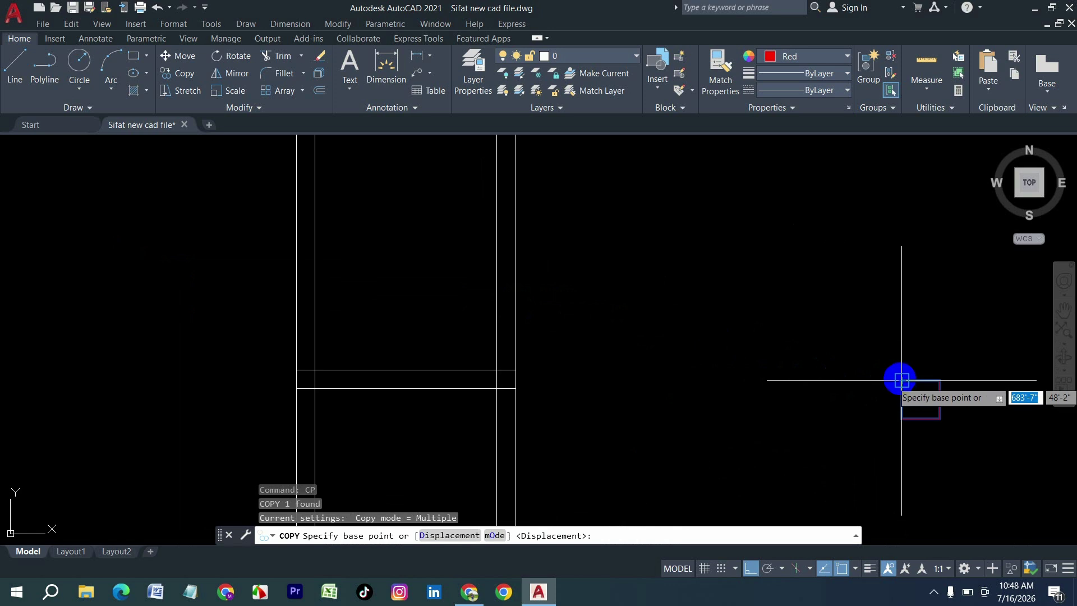
pyautogui.click(902, 381)
pyautogui.scroll(-2, 835, 404)
pyautogui.scroll(2, 431, 287)
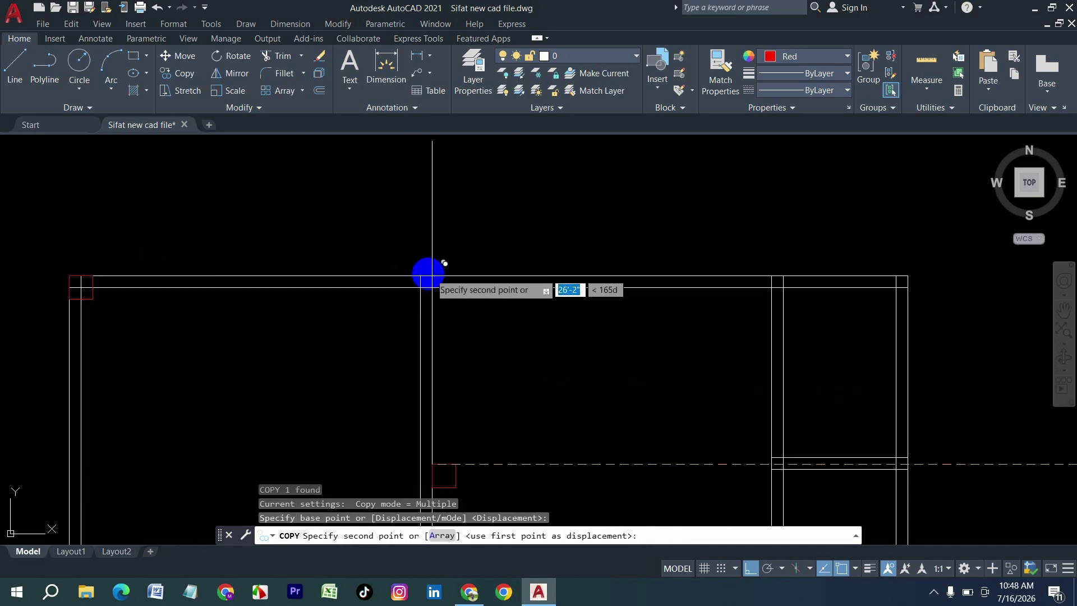
pyautogui.click(420, 275)
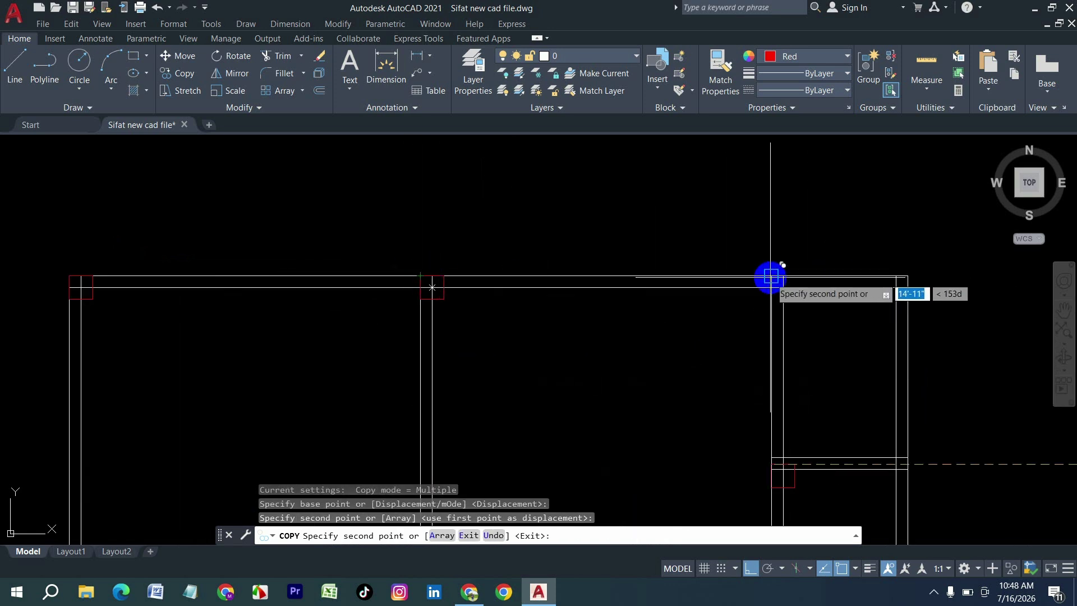
pyautogui.press('Escape')
# Copy the three red squares on the upper outer wall down to the horizontal wall below the two upper rooms.
pyautogui.click(791, 300)
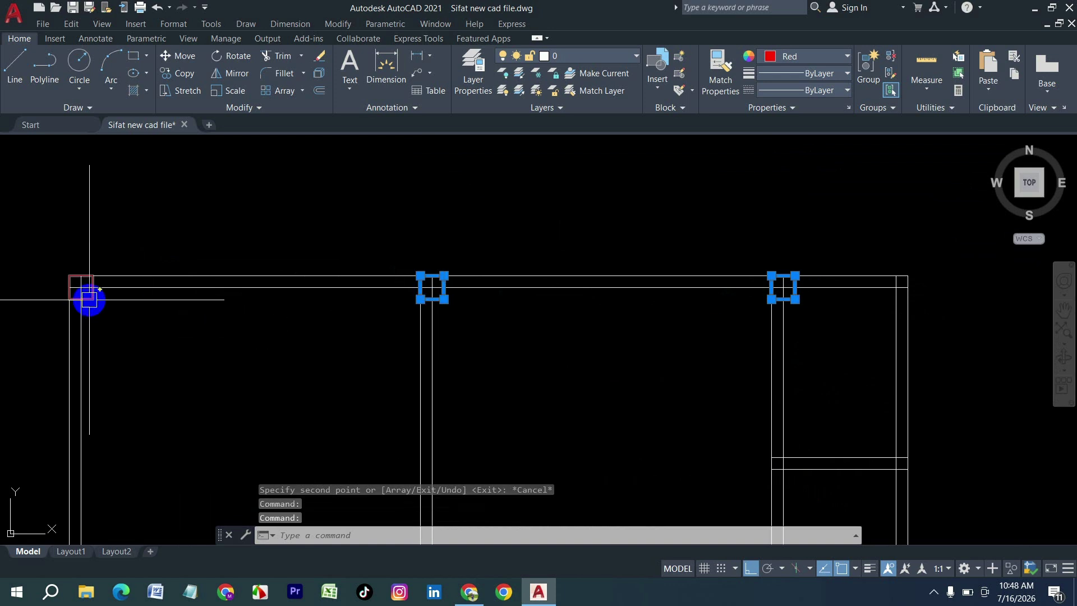
pyautogui.click(89, 299)
pyautogui.write('cp')
pyautogui.press('Return')
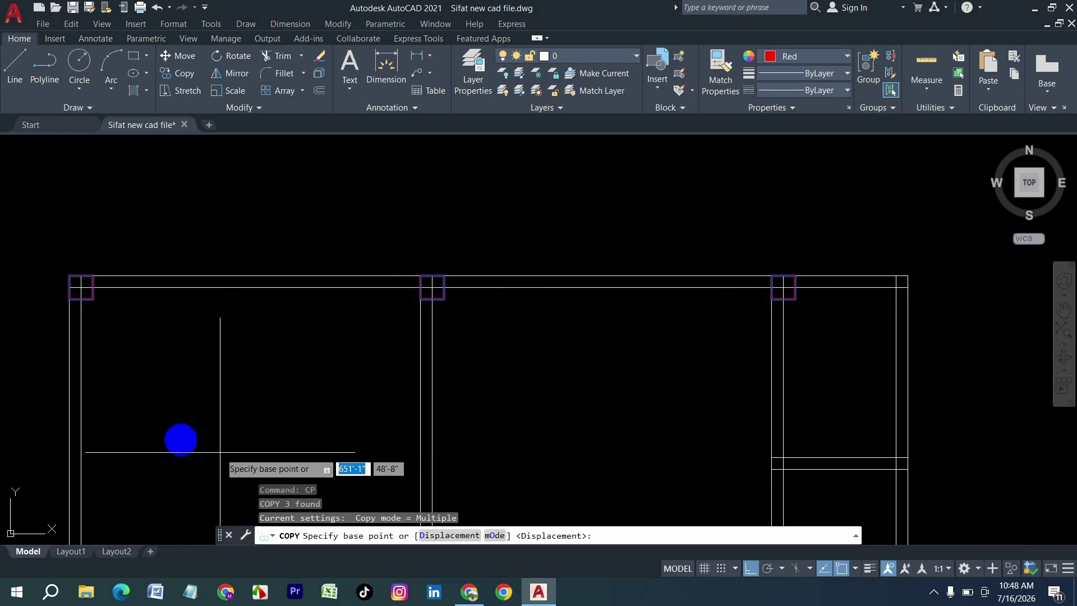
pyautogui.click(69, 299)
pyautogui.scroll(-5, 123, 228)
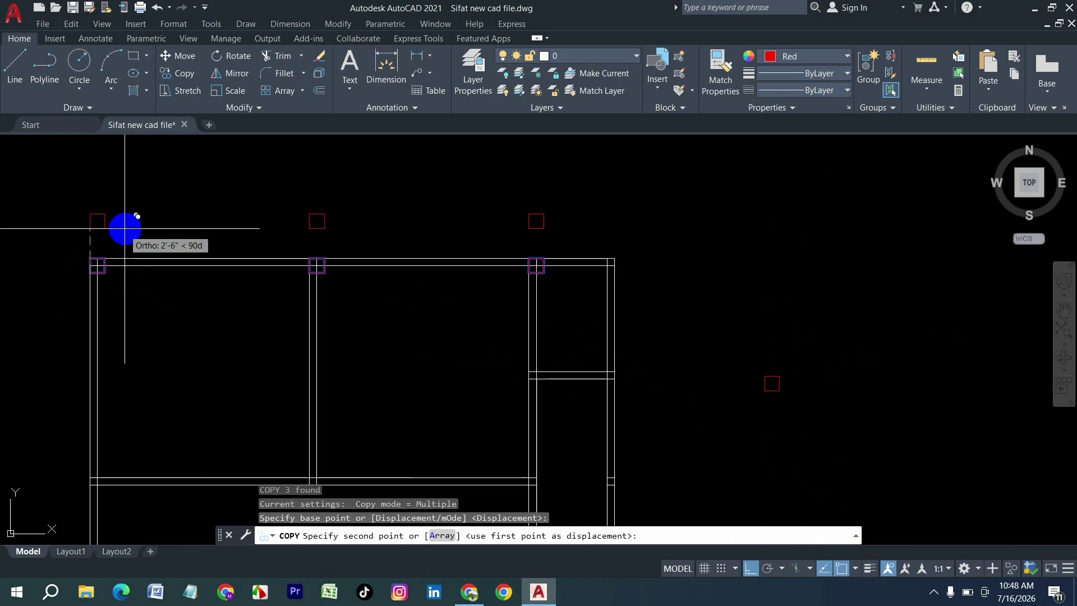
pyautogui.scroll(5, 104, 379)
pyautogui.click(111, 370)
# Place two more copies of the three-square row, on the wall above the lowest rooms and on the lower outer wall.
pyautogui.scroll(-4, 192, 270)
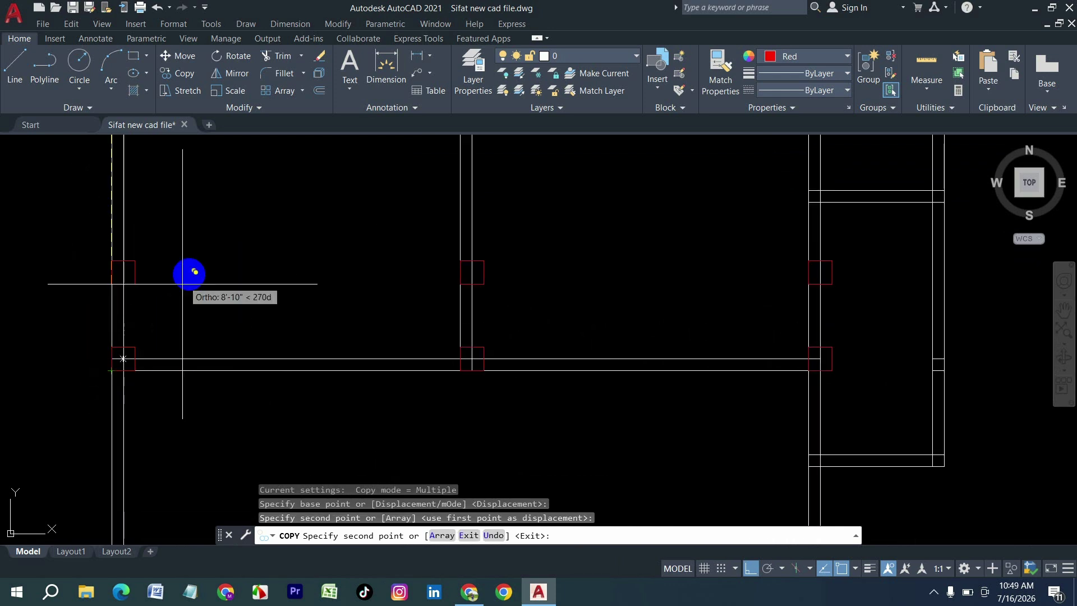
pyautogui.scroll(4, 164, 426)
pyautogui.click(135, 443)
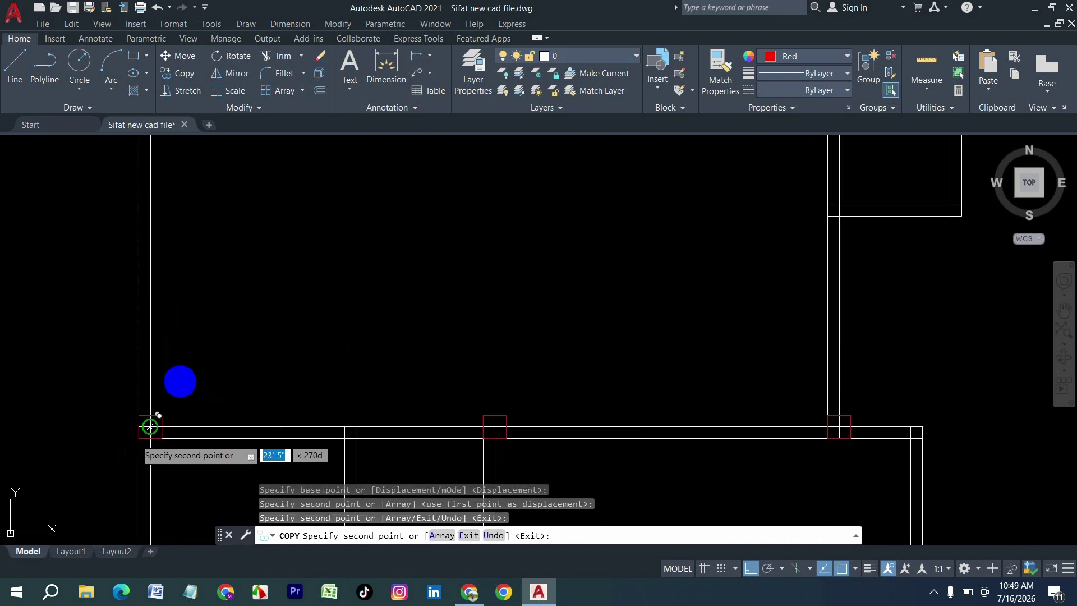
pyautogui.scroll(-5, 199, 392)
pyautogui.scroll(3, 176, 461)
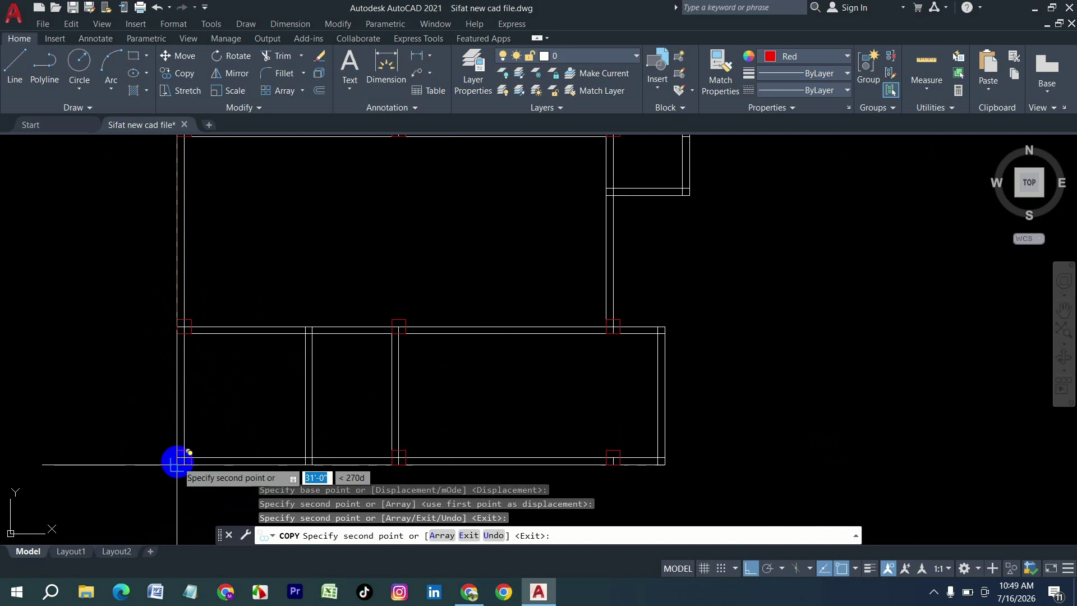
pyautogui.click(178, 463)
pyautogui.press('Escape')
# Offset the inner line of the lower-right room's right wall 3'6" into the room.
pyautogui.scroll(3, 555, 368)
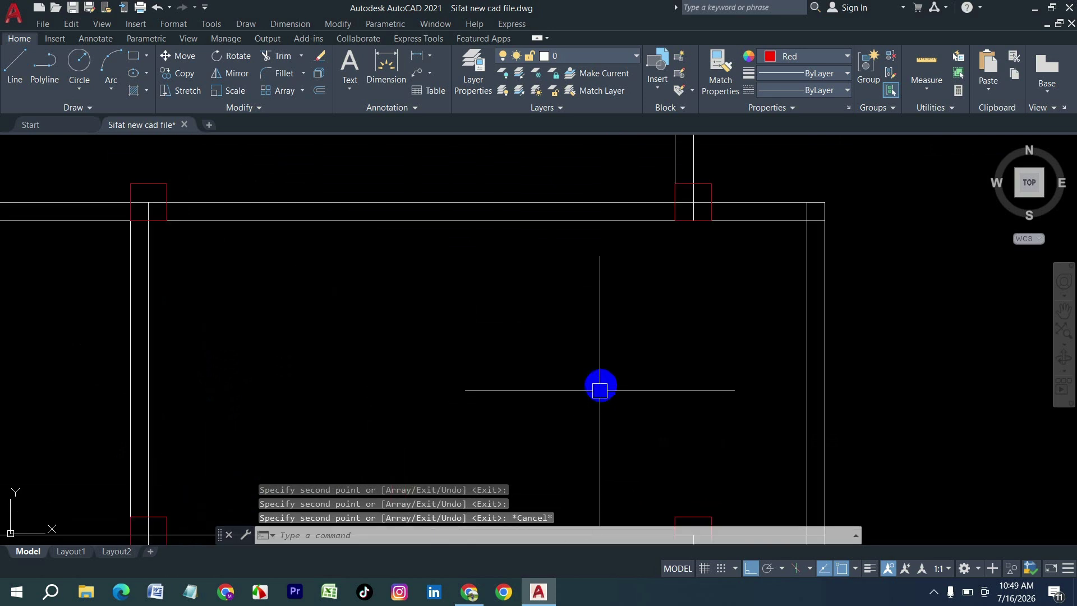
pyautogui.press('Escape')
pyautogui.write('o')
pyautogui.press('Return')
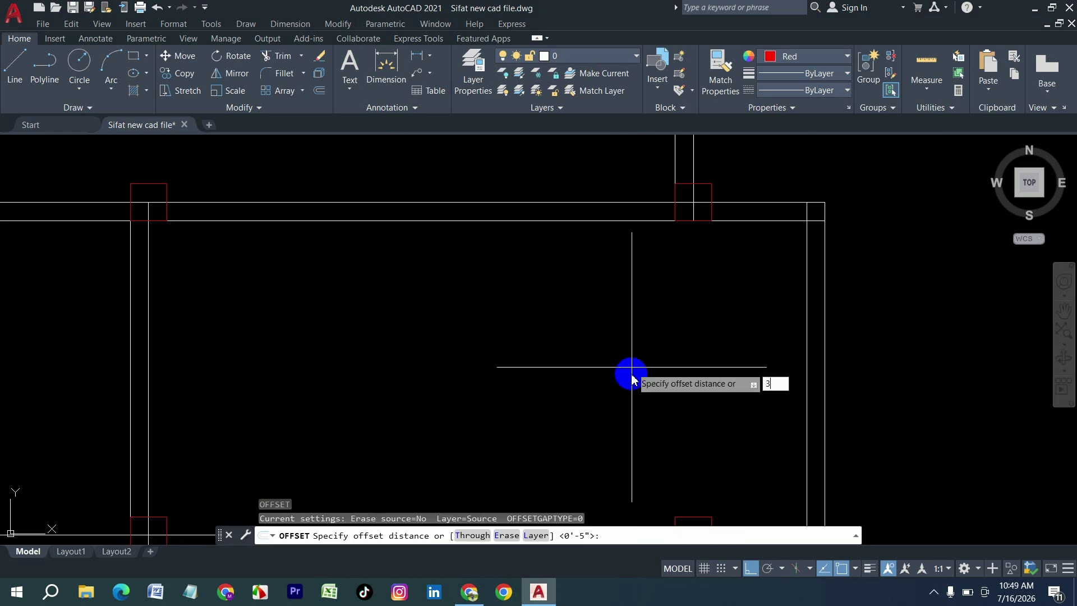
pyautogui.write("3'6")
pyautogui.press('Return')
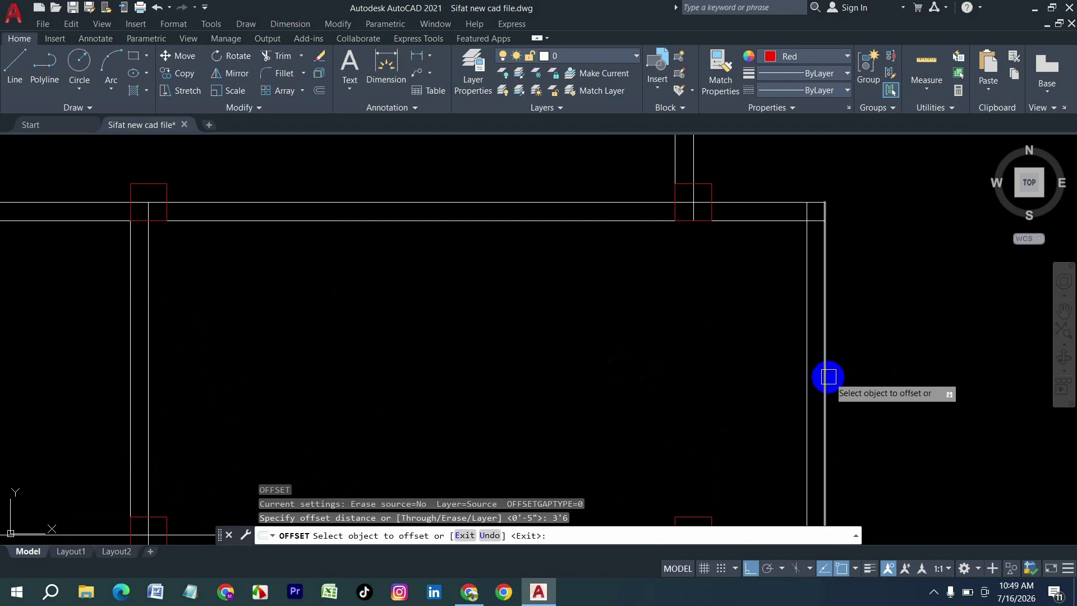
pyautogui.click(806, 365)
pyautogui.click(617, 396)
pyautogui.press('Return')
# Offset the new line nine times leftward across the lower-right room at a spacing of 10, using the Multiple option.
pyautogui.press('Return')
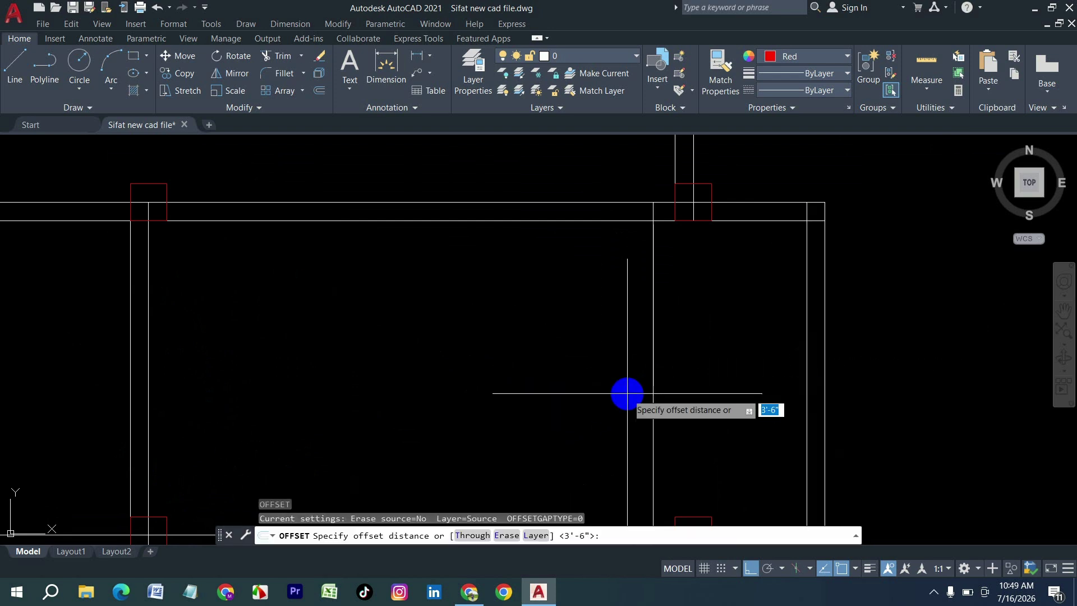
pyautogui.write('10')
pyautogui.press('Return')
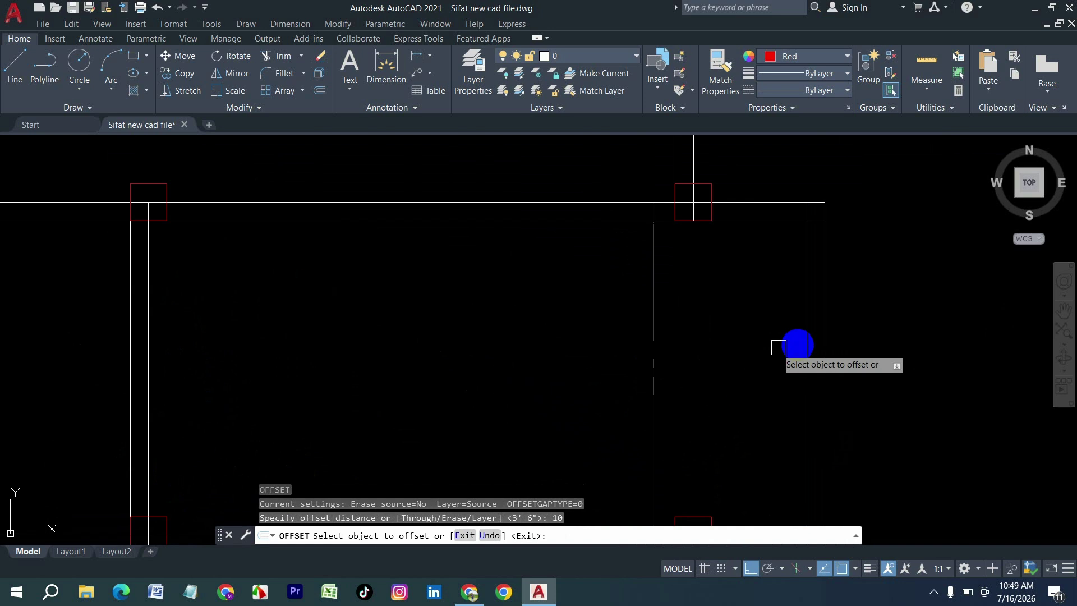
pyautogui.click(806, 350)
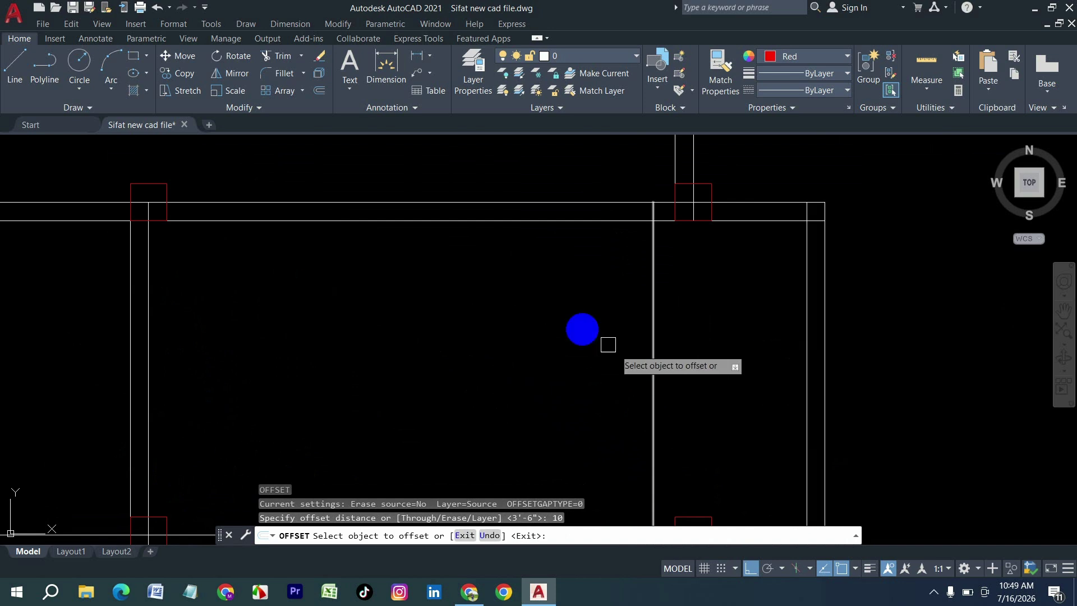
pyautogui.scroll(-3, 600, 337)
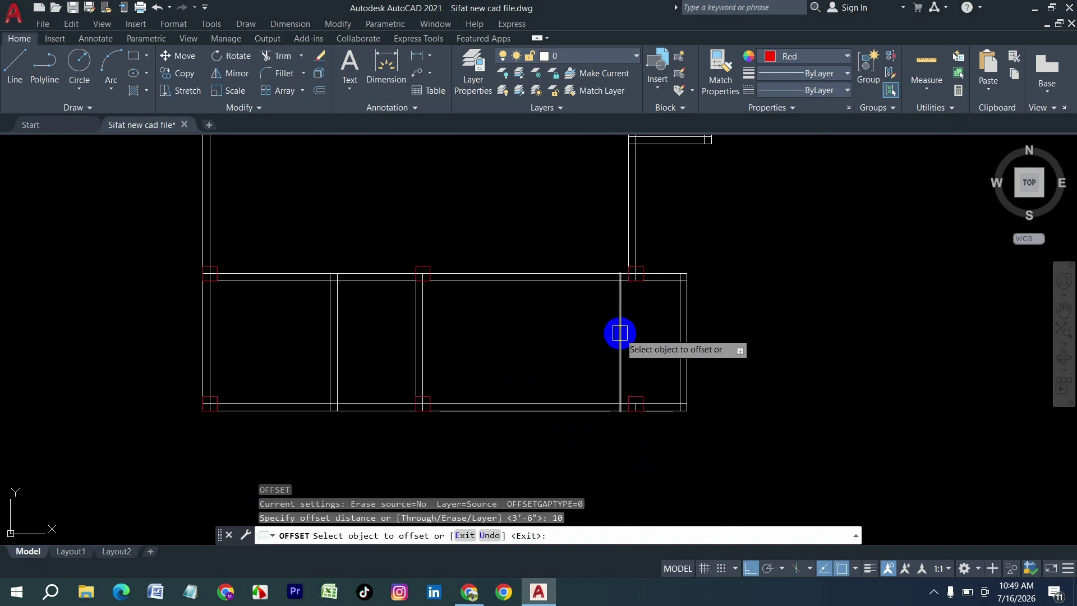
pyautogui.click(620, 332)
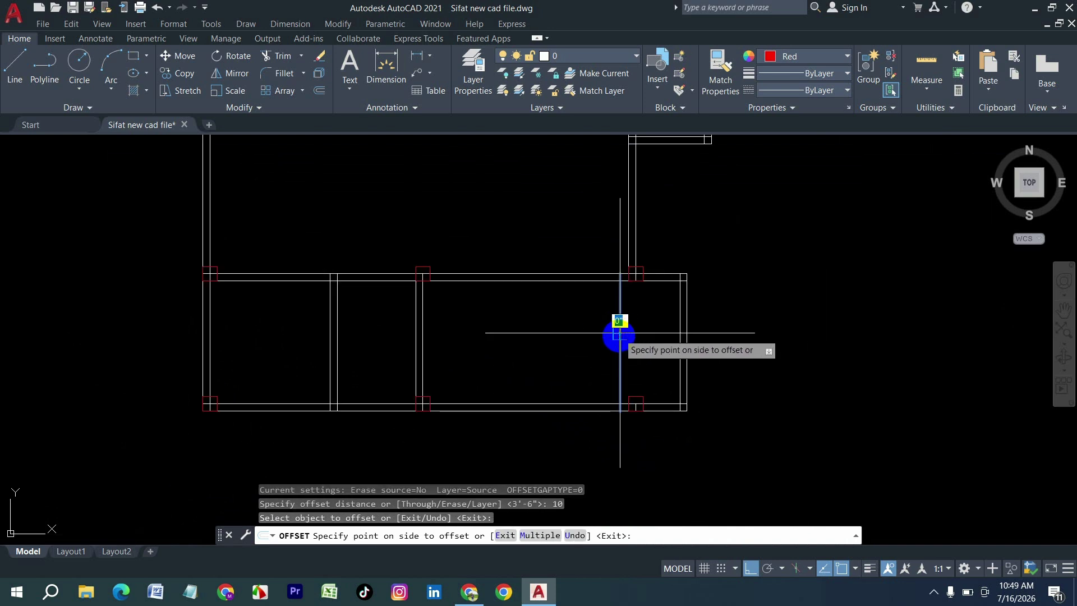
pyautogui.click(555, 533)
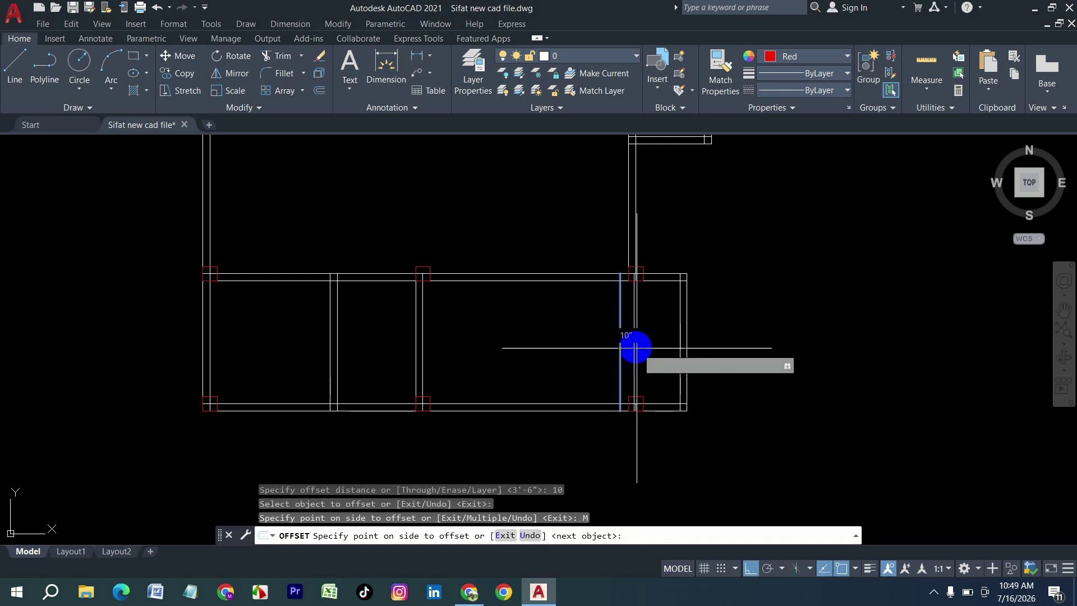
pyautogui.click(493, 316)
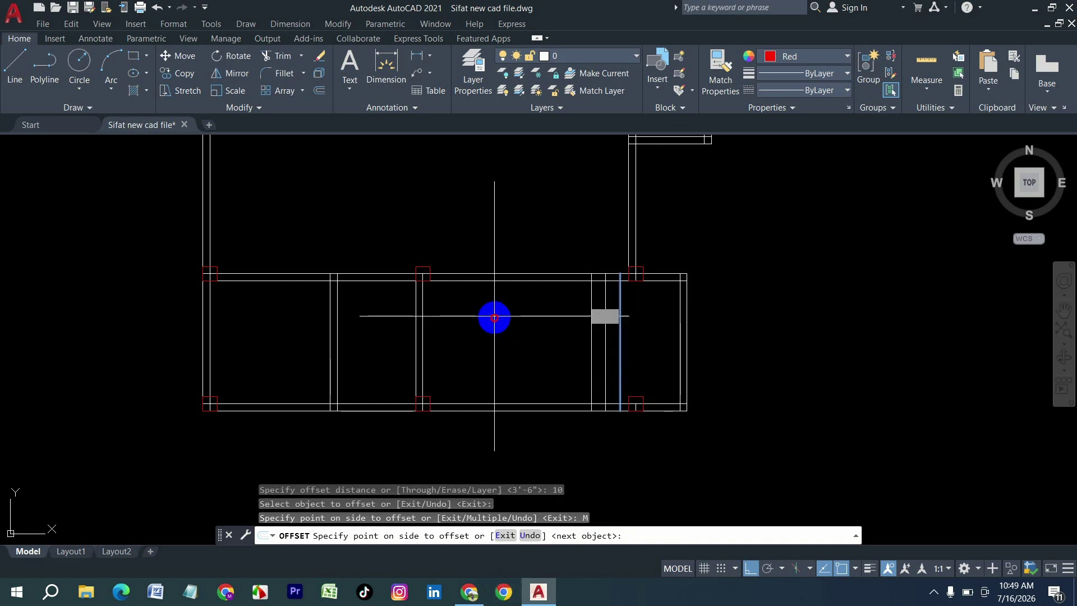
pyautogui.click(440, 360)
pyautogui.click(367, 369)
pyautogui.click(353, 380)
pyautogui.click(317, 387)
pyautogui.click(292, 388)
pyautogui.click(262, 392)
pyautogui.click(262, 392)
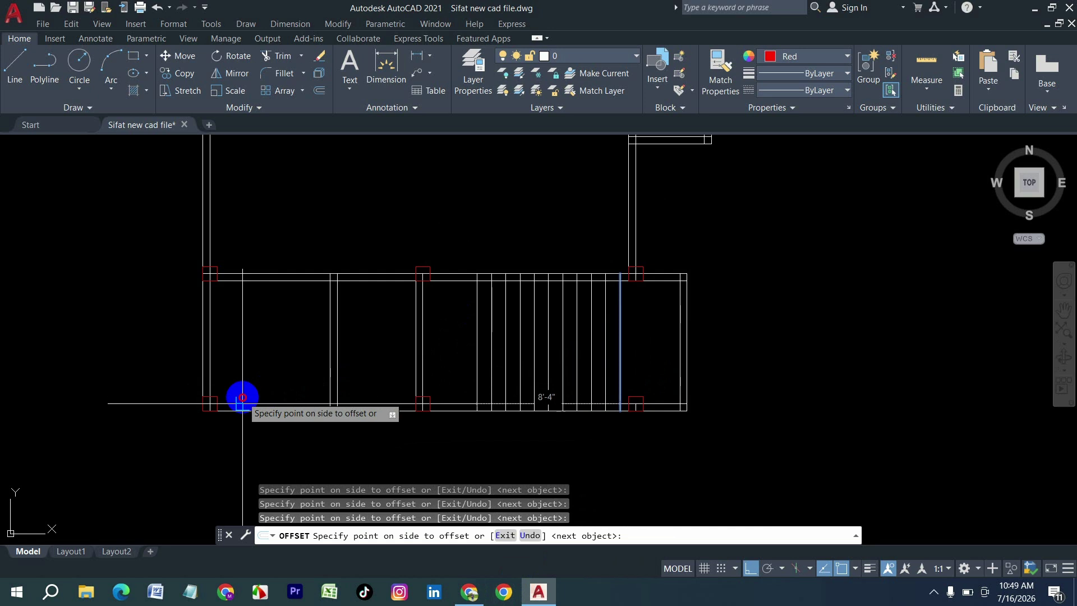
pyautogui.click(365, 413)
pyautogui.press('Escape')
pyautogui.scroll(2, 555, 374)
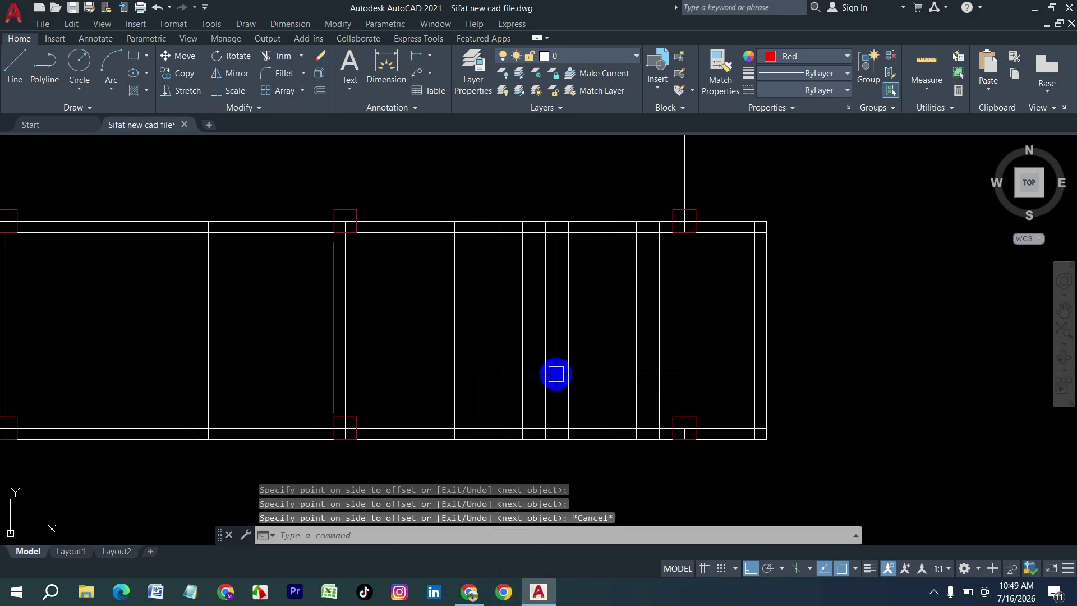
# Draw a red horizontal line joining the midpoints of the first and last tread lines in the lower-right room.
pyautogui.write('l')
pyautogui.press('Return')
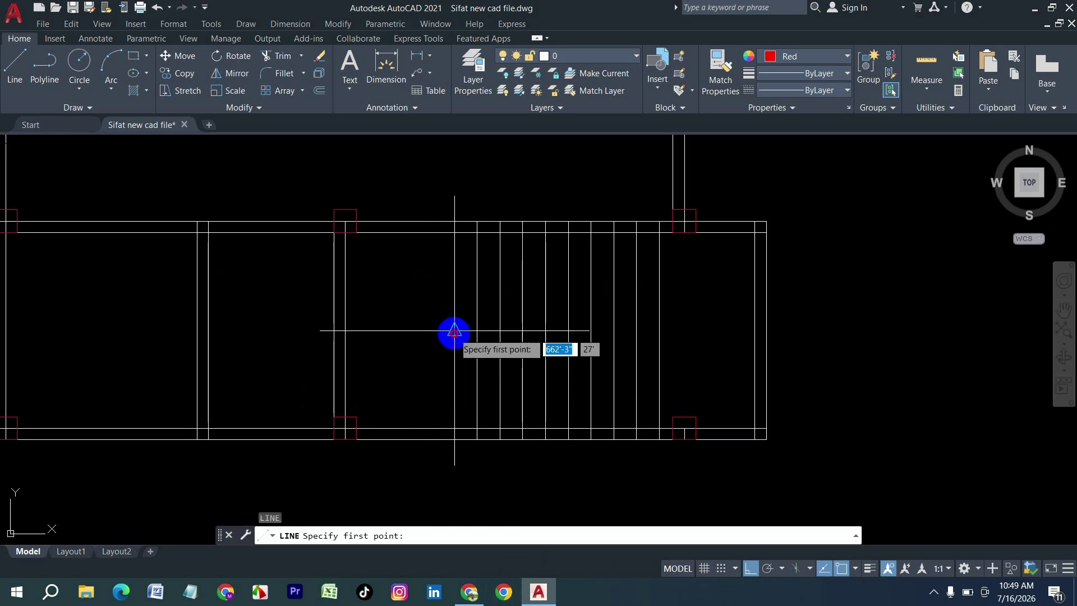
pyautogui.click(455, 331)
pyautogui.click(659, 331)
pyautogui.press('Return')
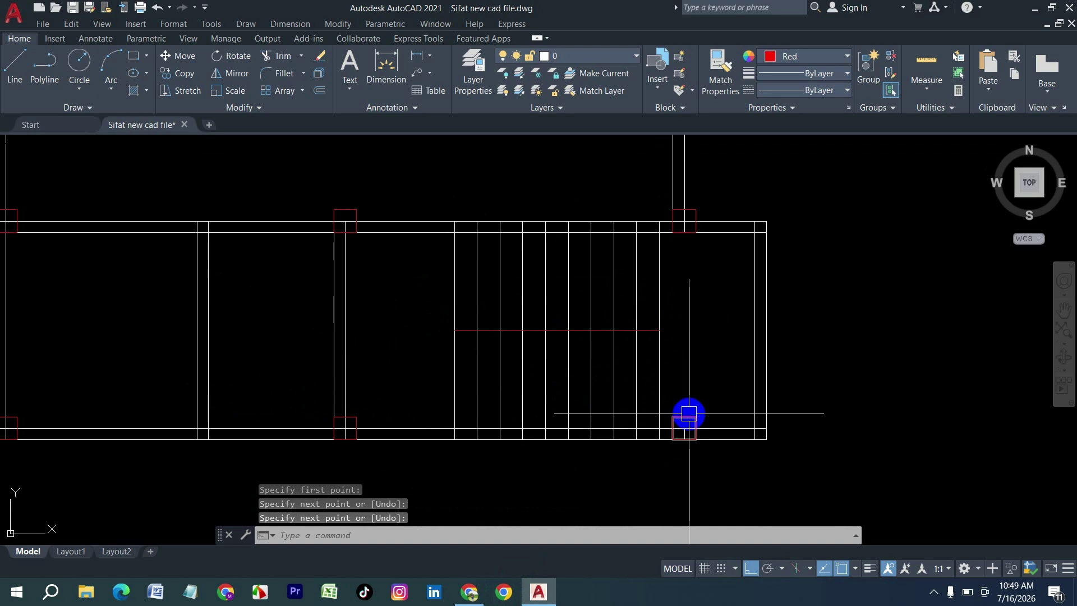
# Trim the wall lines inside the upper-left and upper-middle red columns on the plan's upper outer wall.
pyautogui.scroll(-5, 721, 414)
pyautogui.moveTo(810, 284); pyautogui.dragTo(800, 388, button='middle')
pyautogui.scroll(8, 432, 190)
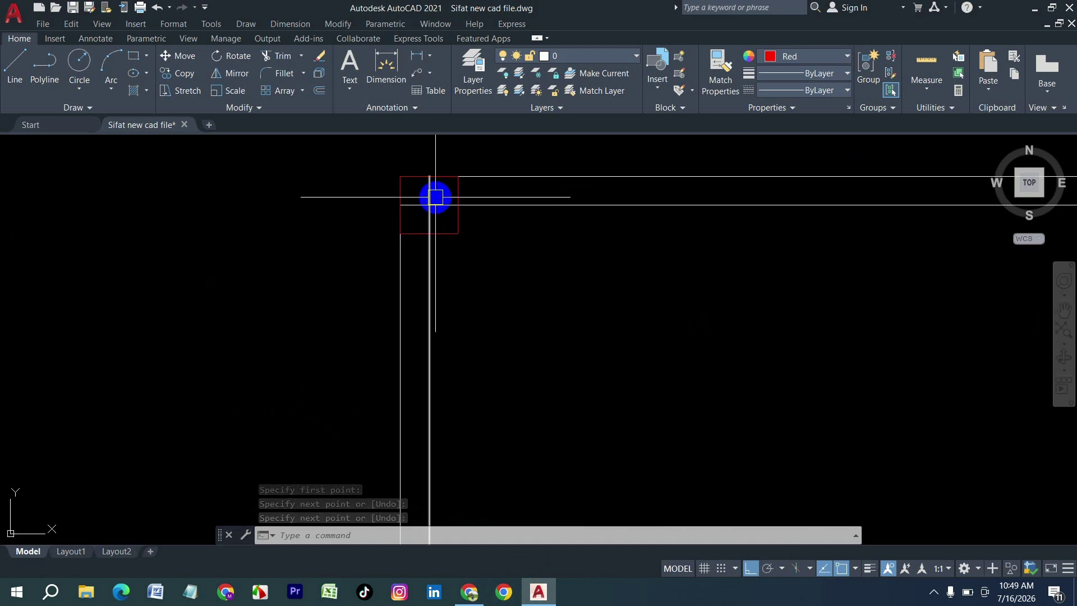
pyautogui.press('Escape')
pyautogui.press('Return')
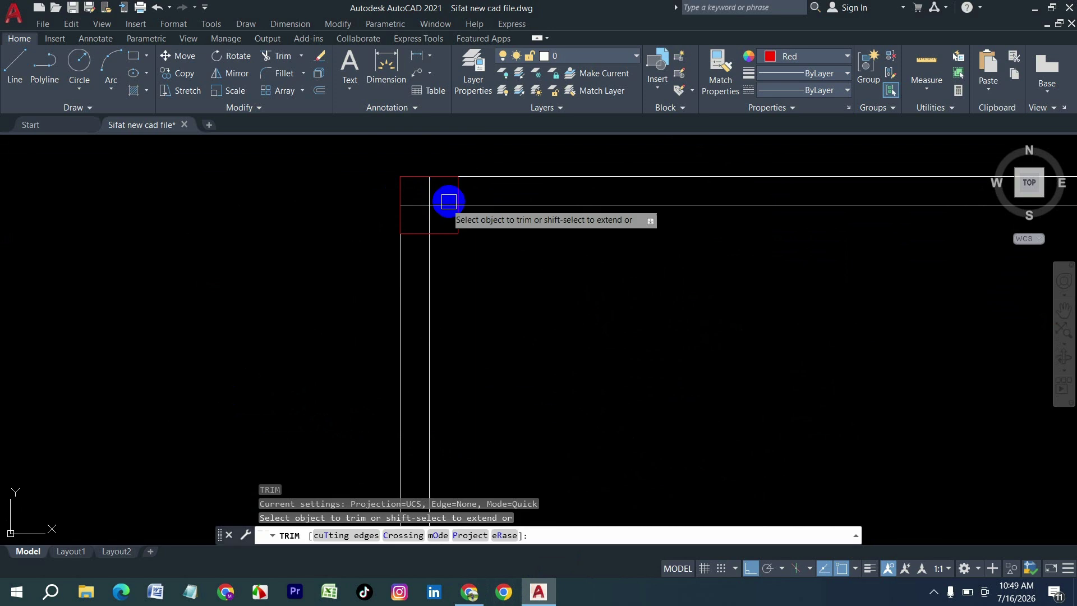
pyautogui.scroll(4, 446, 204)
pyautogui.moveTo(435, 220); pyautogui.dragTo(405, 178)
pyautogui.scroll(-5, 393, 241)
pyautogui.moveTo(441, 231); pyautogui.dragTo(424, 185)
pyautogui.scroll(5, 419, 248)
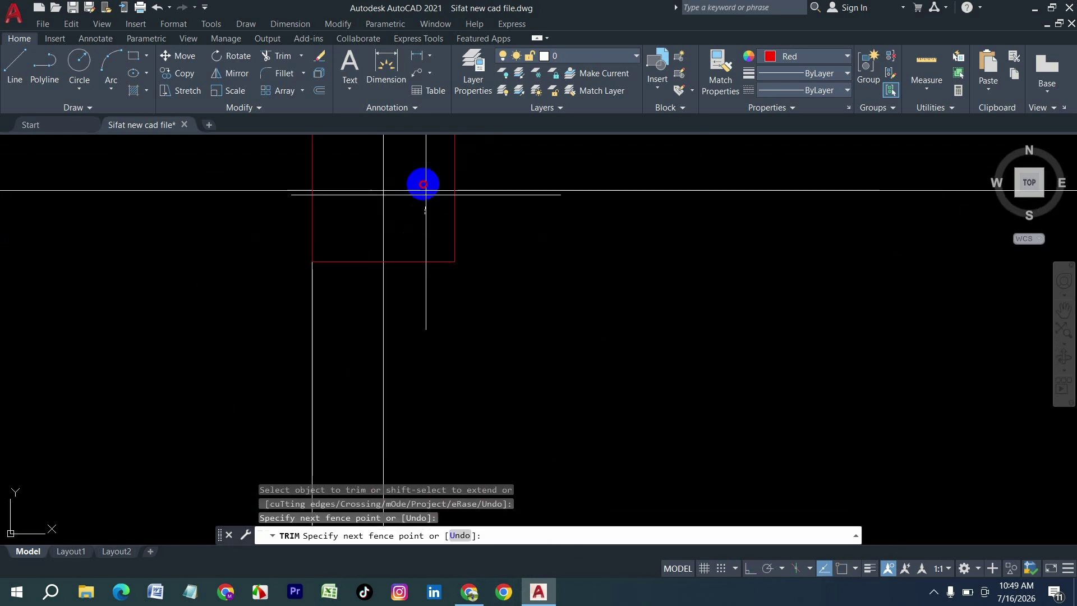
pyautogui.moveTo(440, 221); pyautogui.dragTo(409, 214)
pyautogui.scroll(-5, 457, 201)
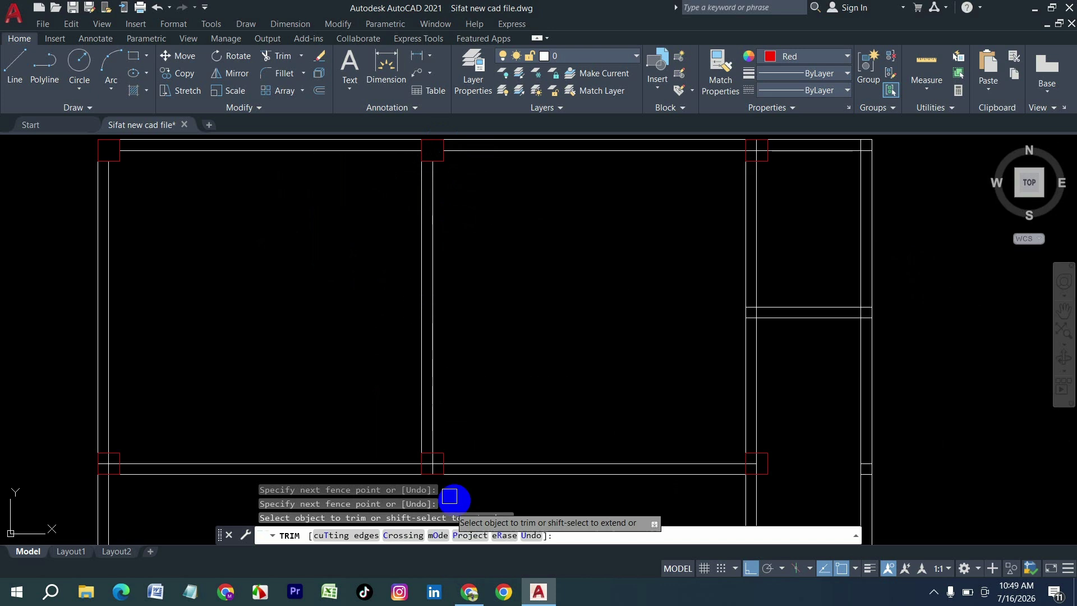
# Trim the wall lines inside the middle and left red columns on the wall below the two upper rooms.
pyautogui.scroll(5, 385, 447)
pyautogui.scroll(4, 384, 447)
pyautogui.moveTo(402, 354)
pyautogui.mouseDown()
pyautogui.moveTo(341, 326)
pyautogui.moveTo(392, 314)
pyautogui.mouseUp()
pyautogui.scroll(-5, 529, 368)
pyautogui.scroll(6, 92, 316)
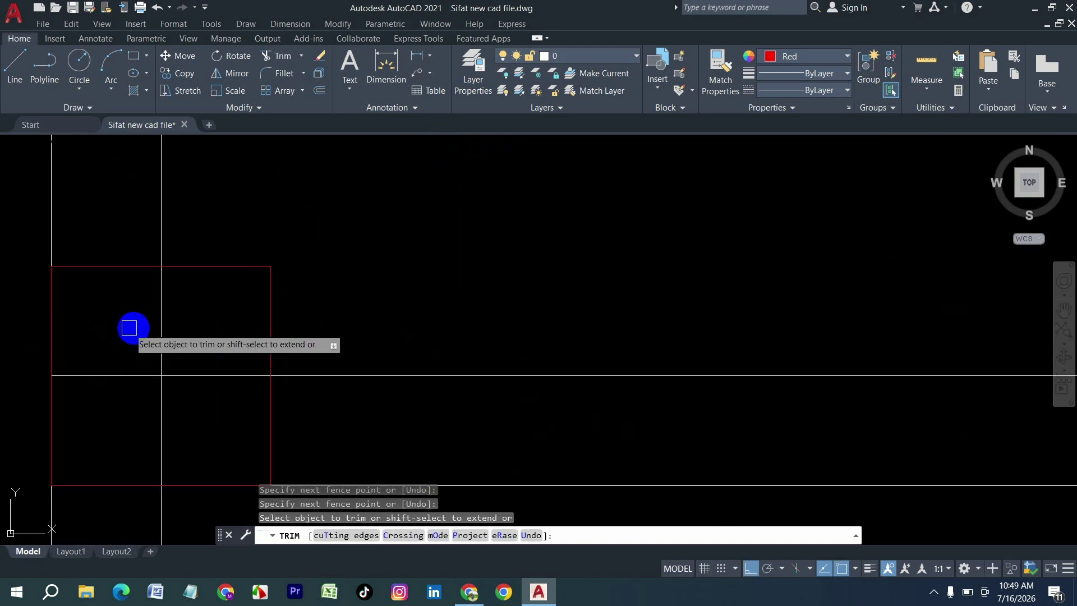
pyautogui.moveTo(185, 407)
pyautogui.mouseDown()
pyautogui.moveTo(151, 426)
pyautogui.moveTo(174, 407)
pyautogui.mouseUp()
pyautogui.scroll(-5, 232, 423)
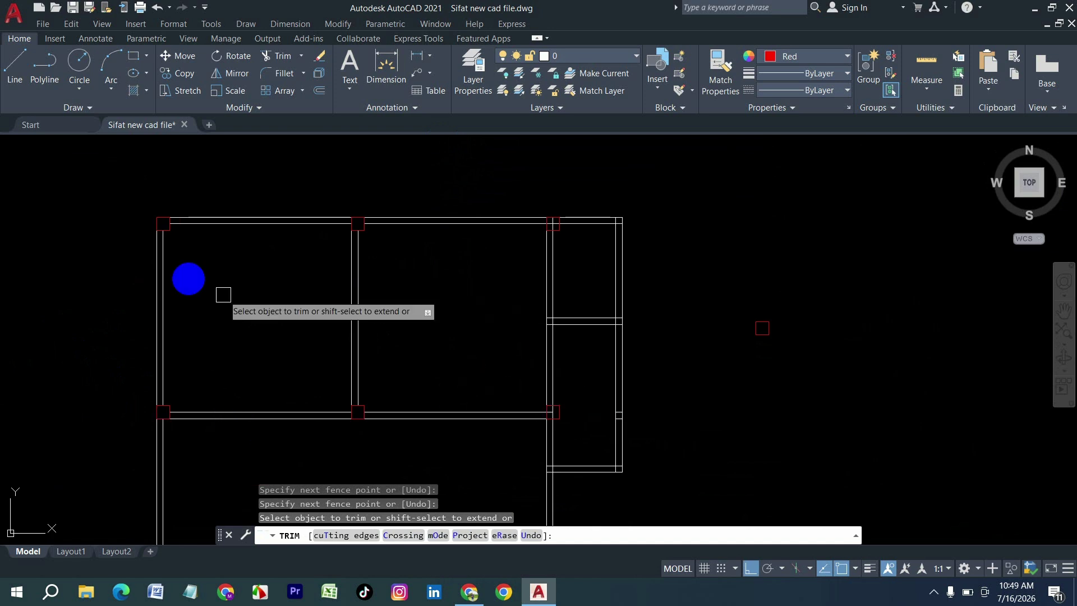
pyautogui.scroll(2, 213, 247)
pyautogui.press('Escape')
# Set the current colour to Blue and draw a vertical line outward from the midpoint of the upper-left room's inner top wall line.
pyautogui.click(811, 61)
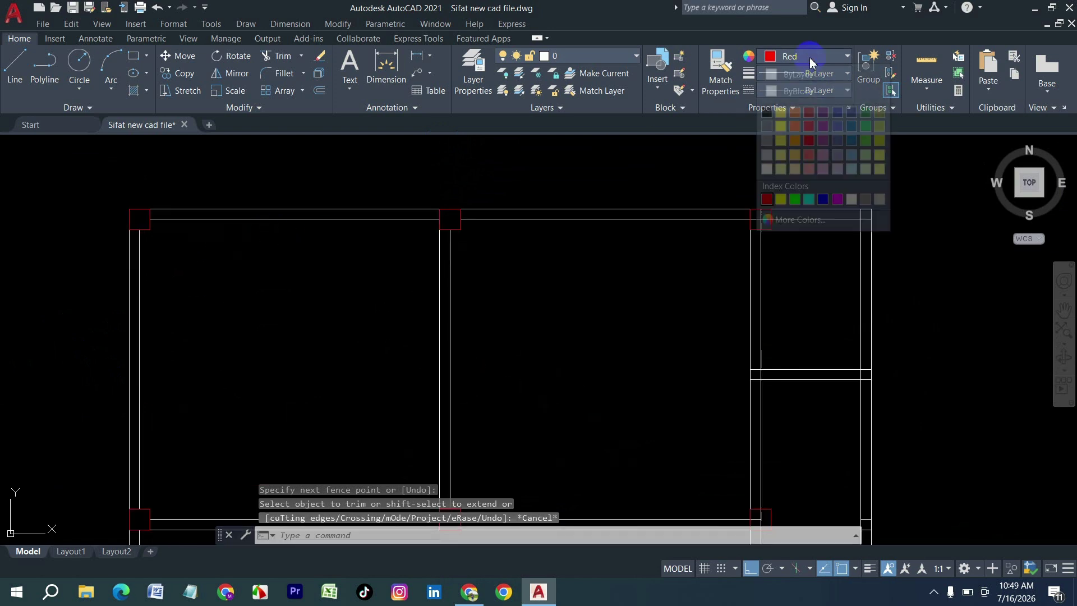
pyautogui.click(823, 200)
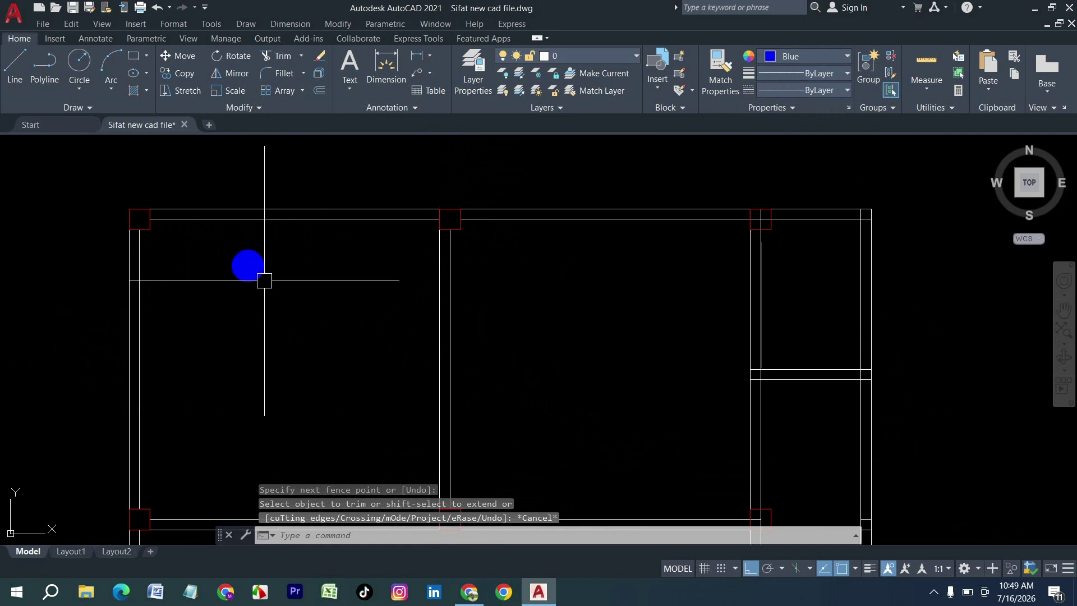
pyautogui.write('l')
pyautogui.press('Return')
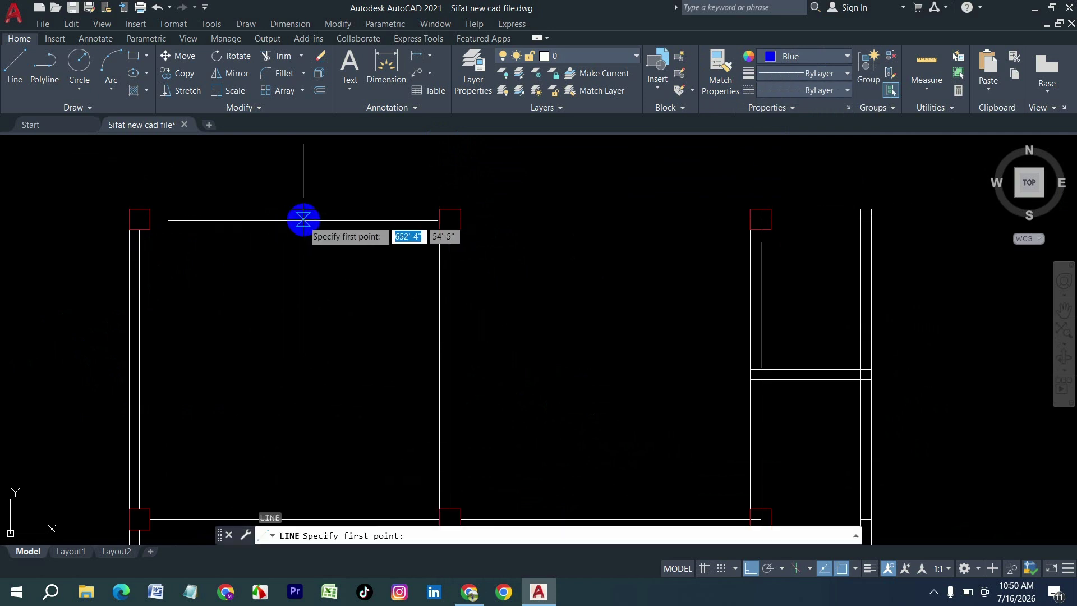
pyautogui.click(294, 160)
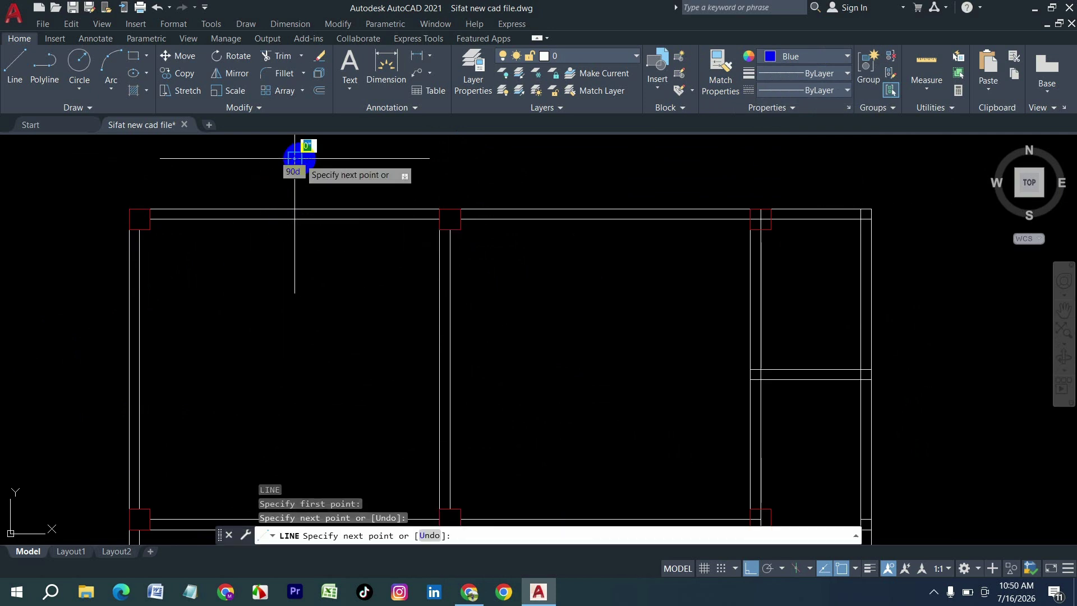
pyautogui.press('Return')
# Draw a horizontal blue line outward from the midpoint of the upper-left room's inner left wall line.
pyautogui.press('Return')
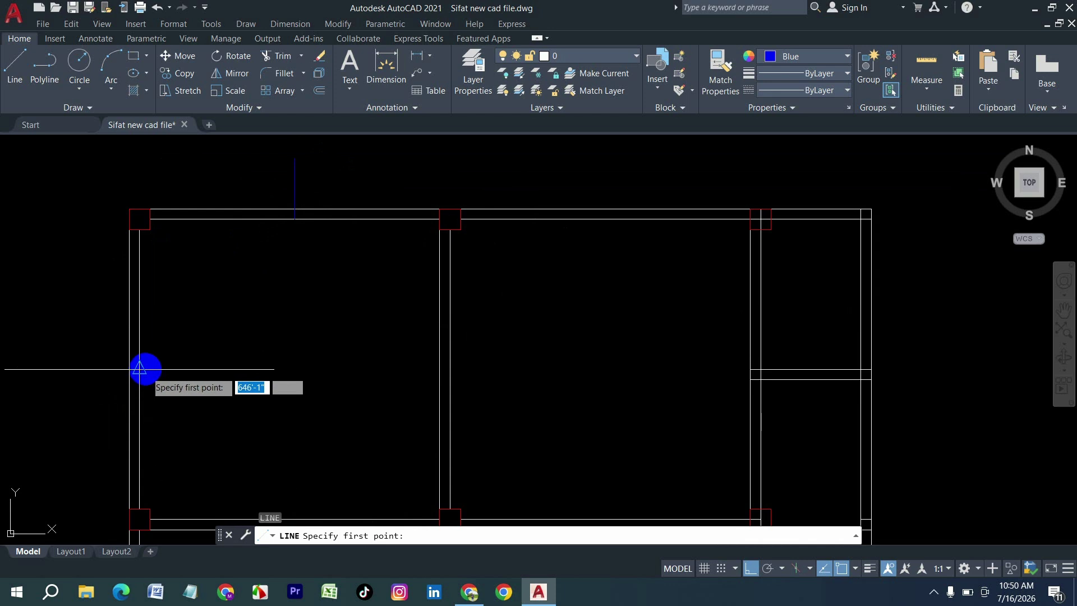
pyautogui.click(139, 369)
pyautogui.click(64, 370)
pyautogui.press('Return')
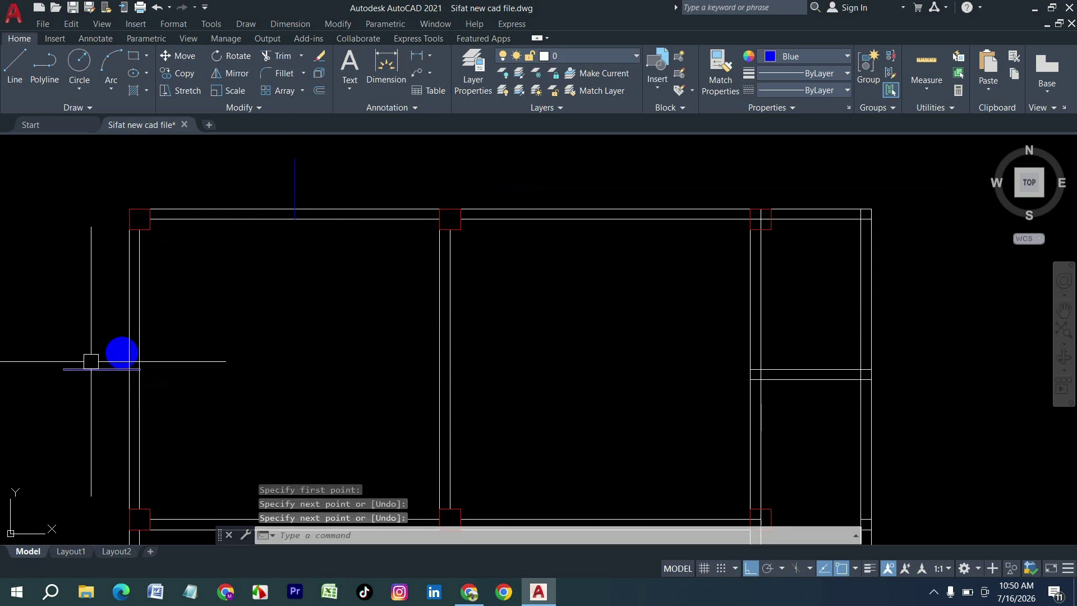
pyautogui.press('Return')
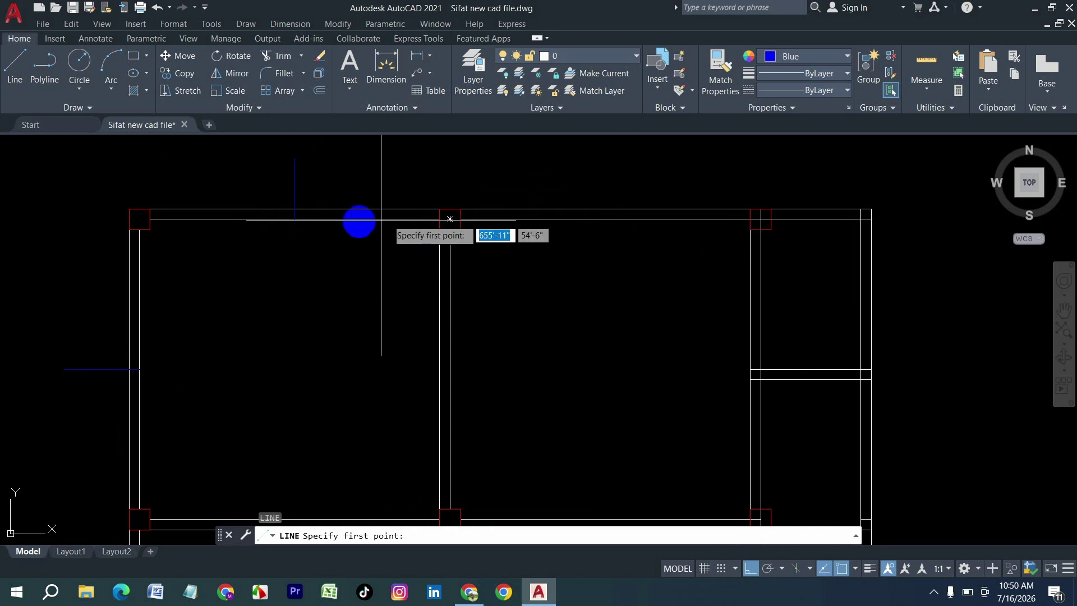
pyautogui.press('Escape')
pyautogui.press('Escape')
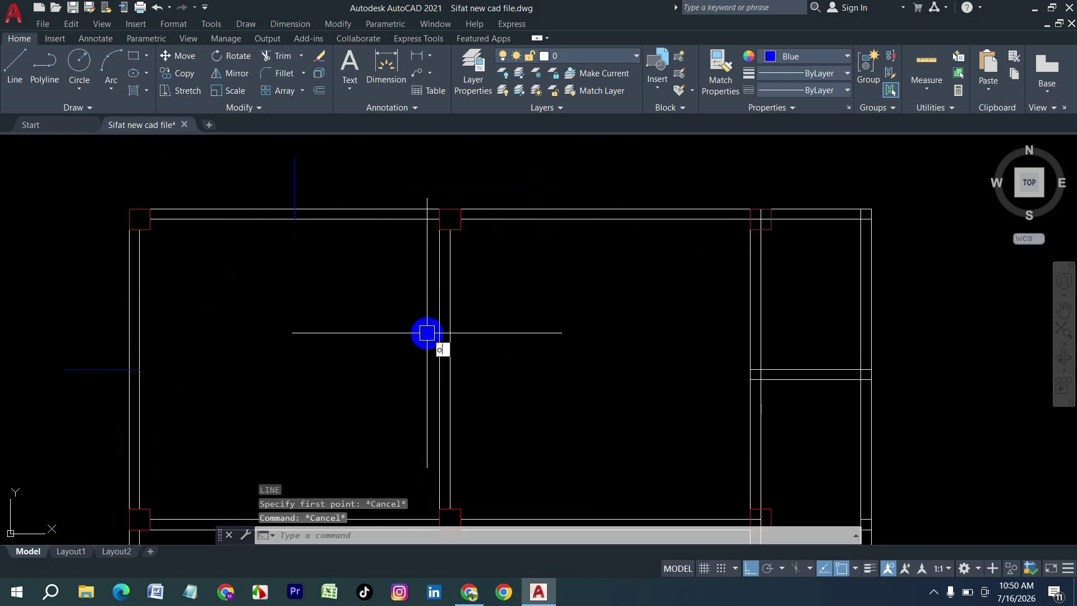
# Offset the vertical blue line at the top wall 2'6" to each side.
pyautogui.press('Return')
pyautogui.write('2')
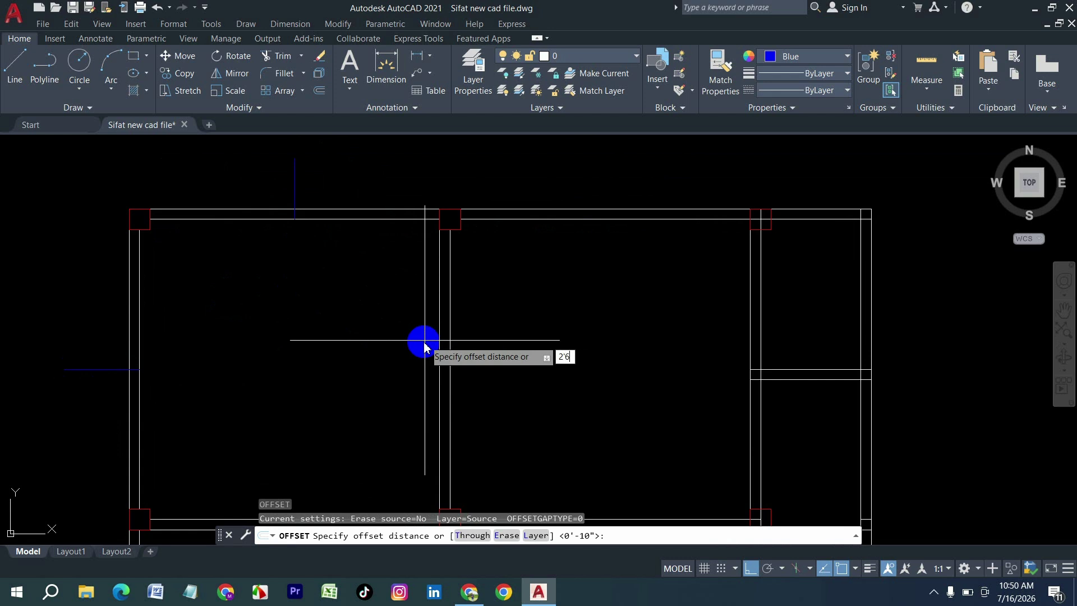
pyautogui.write("'6")
pyautogui.press('Return')
pyautogui.click(295, 187)
pyautogui.click(260, 191)
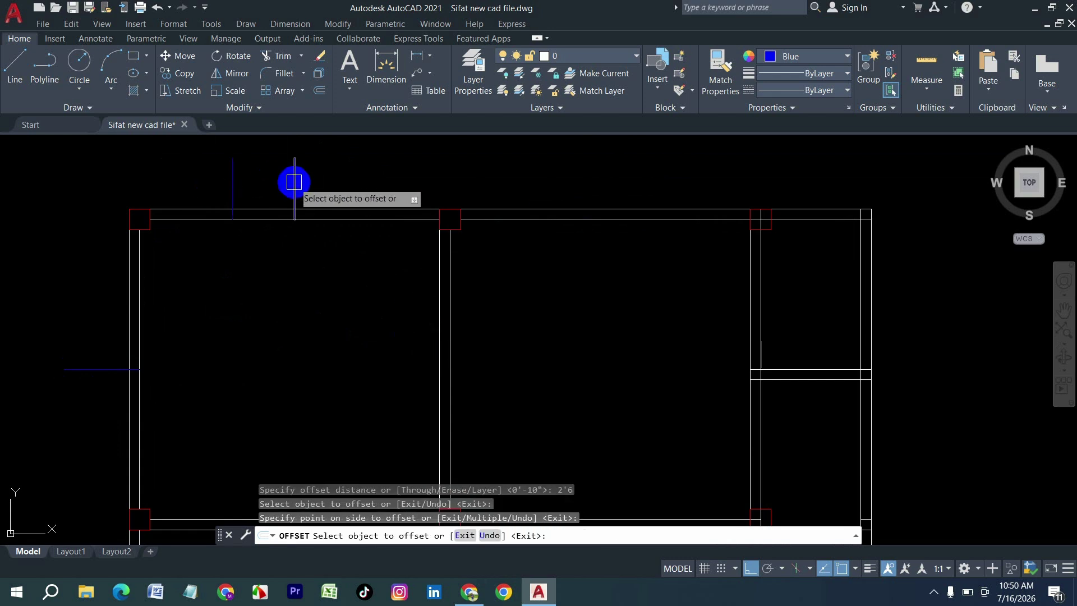
pyautogui.click(294, 182)
pyautogui.click(385, 173)
# Offset the horizontal blue line at the left wall 2'6" both upward and downward.
pyautogui.click(85, 369)
pyautogui.click(92, 435)
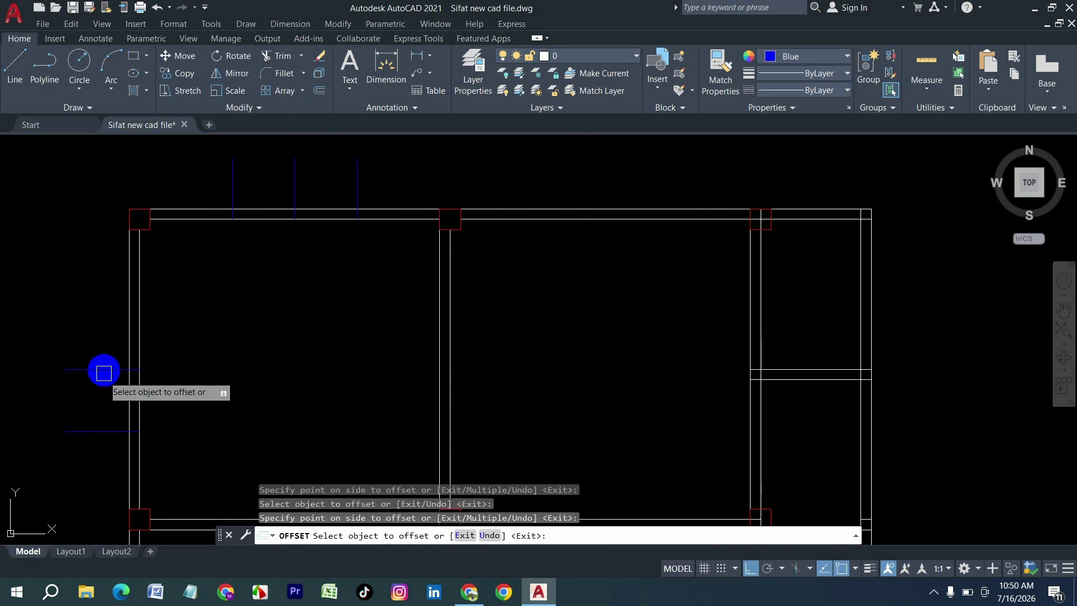
pyautogui.click(103, 371)
pyautogui.click(108, 264)
pyautogui.press('Escape')
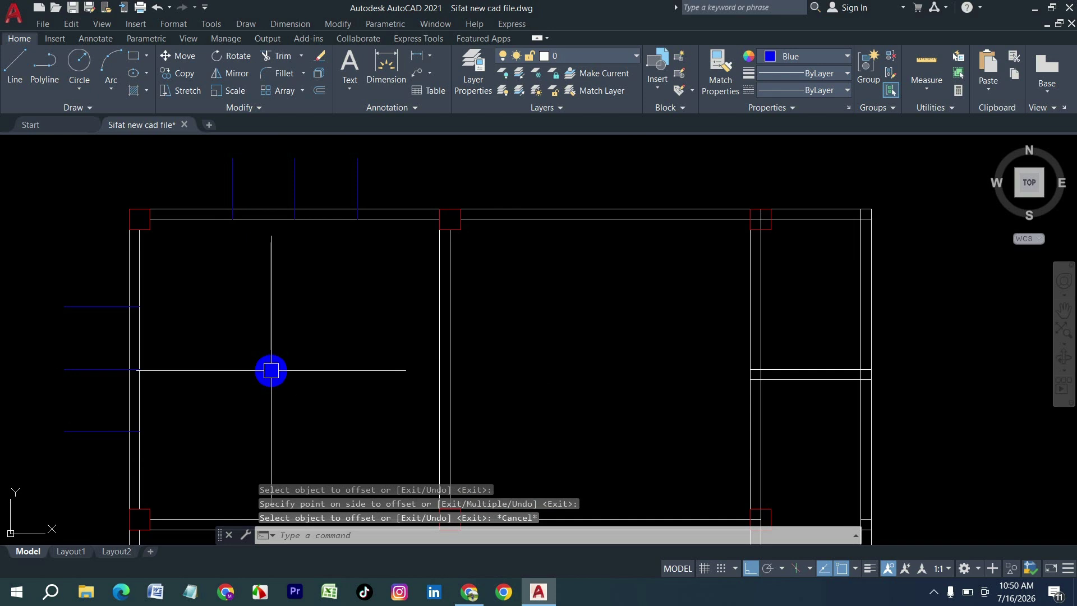
# Trim the upper-left room's left and top walls between the outer blue lines and cut off the projecting blue ends, leaving two window openings.
pyautogui.write('tr')
pyautogui.press('Return')
pyautogui.moveTo(161, 373); pyautogui.dragTo(77, 390)
pyautogui.moveTo(76, 282); pyautogui.dragTo(91, 456)
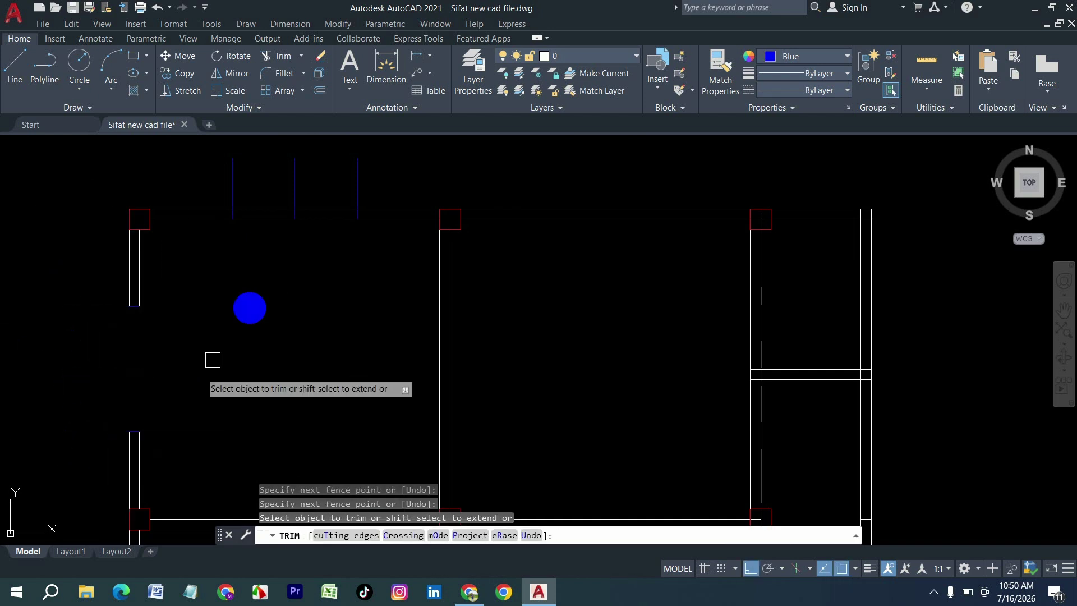
pyautogui.moveTo(261, 239); pyautogui.dragTo(269, 172)
pyautogui.moveTo(324, 237); pyautogui.dragTo(325, 189)
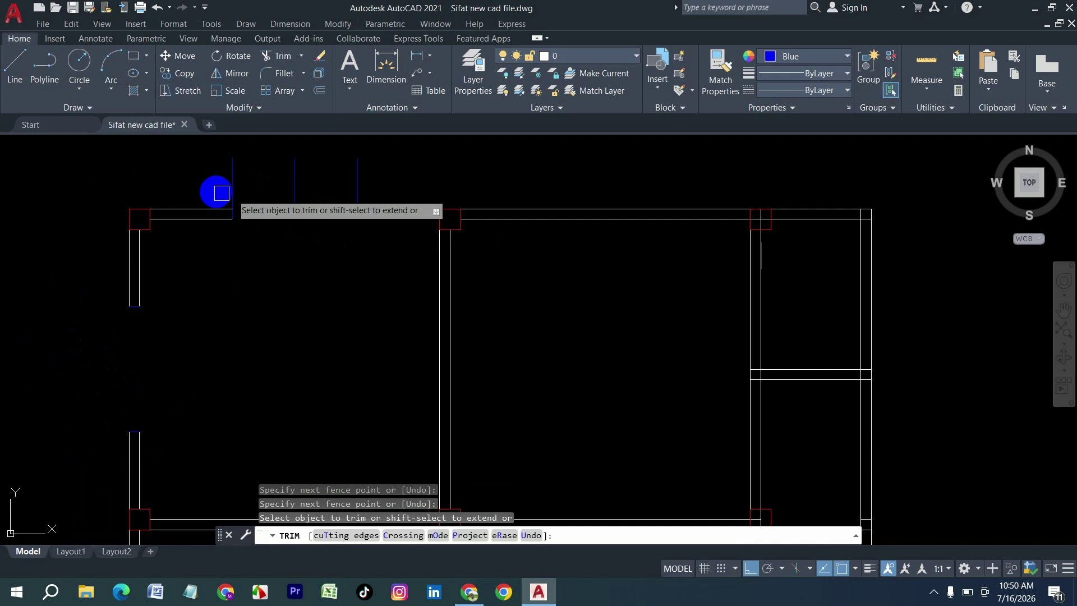
pyautogui.moveTo(186, 180); pyautogui.dragTo(395, 178)
pyautogui.press('Escape')
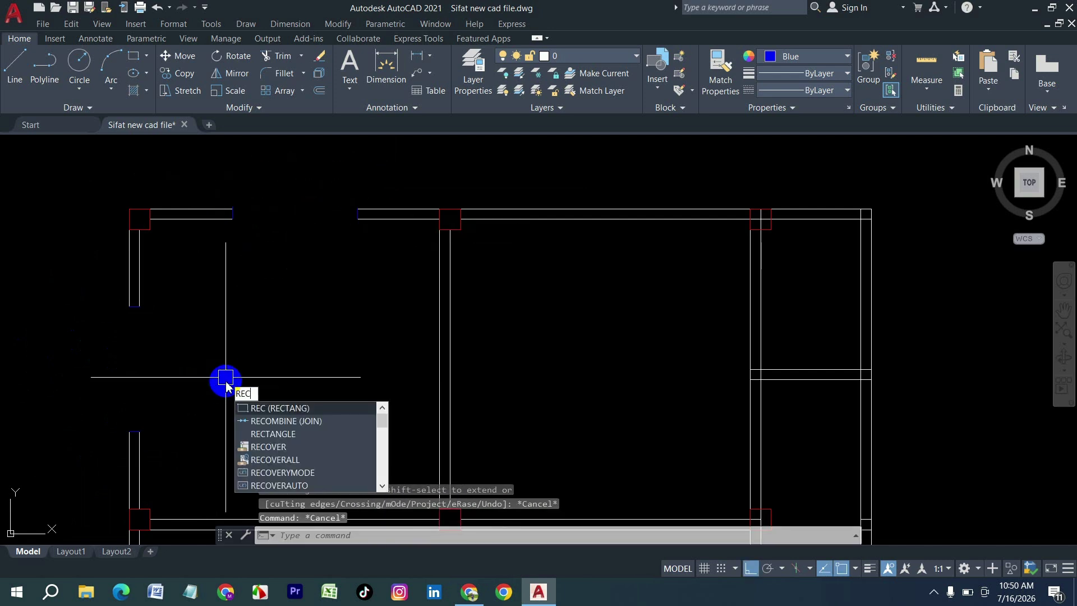
# Draw blue rectangles filling the window openings in the upper-left room's top and left walls.
pyautogui.press('Return')
pyautogui.click(230, 209)
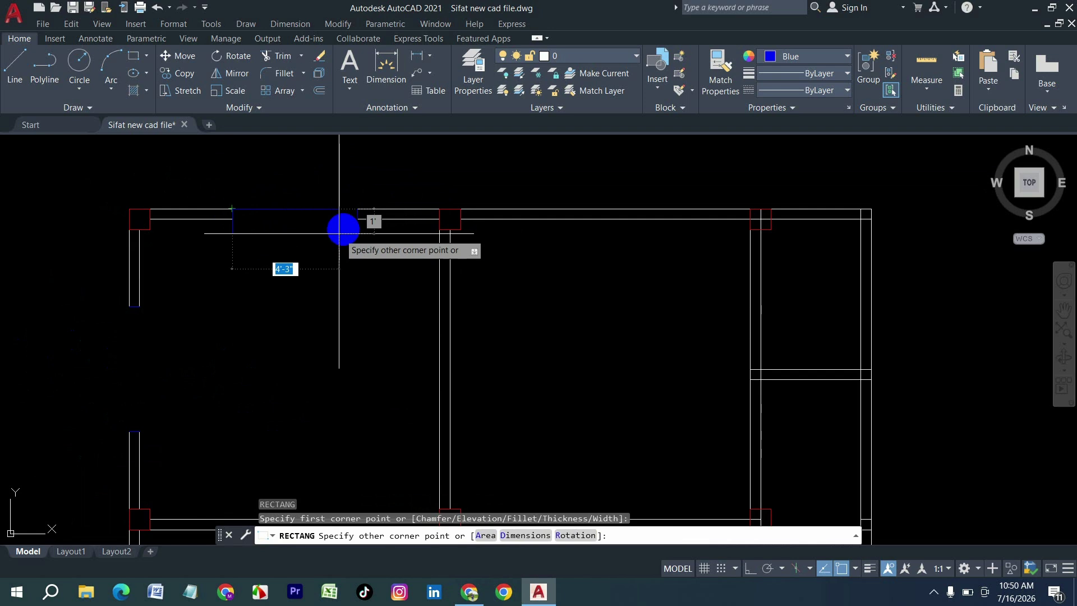
pyautogui.scroll(2, 351, 224)
pyautogui.click(359, 219)
pyautogui.scroll(-2, 331, 250)
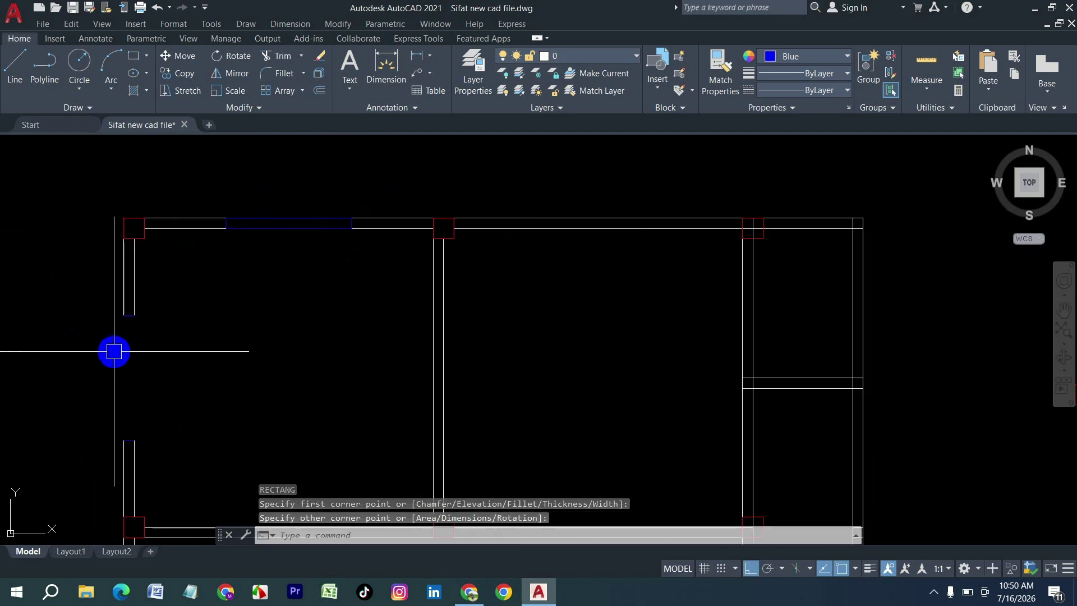
pyautogui.press('Return')
pyautogui.click(124, 316)
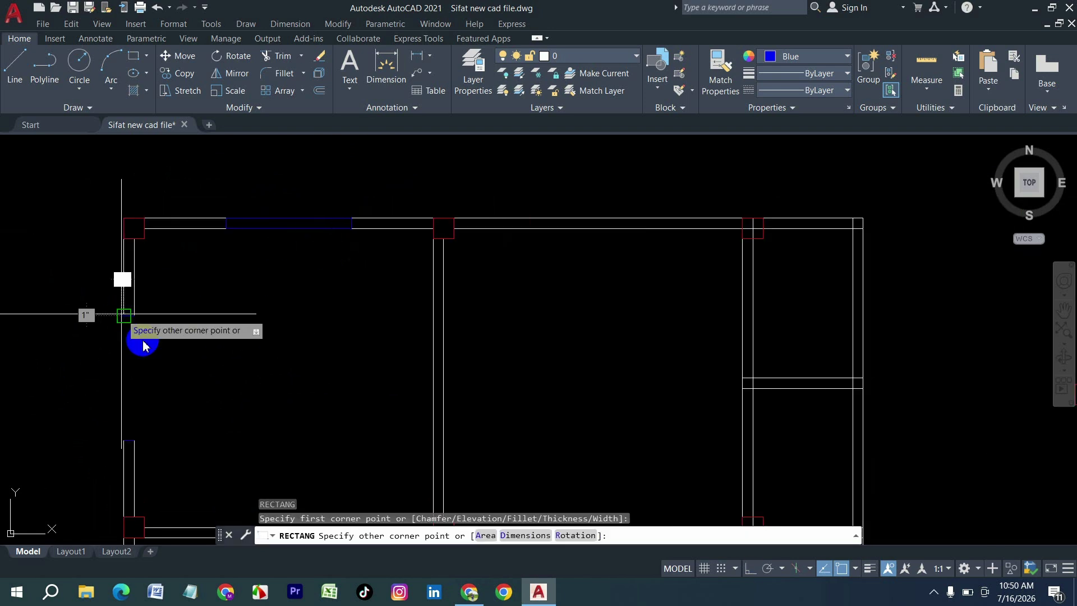
pyautogui.click(137, 440)
# Offset the left wall's blue window rectangle inward by 2.
pyautogui.write('o')
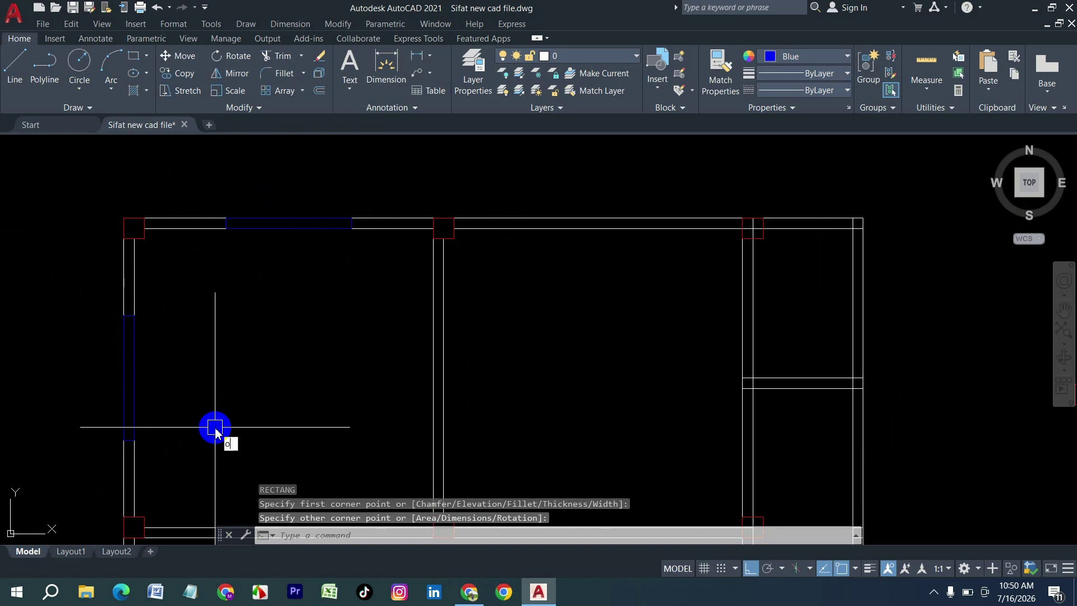
pyautogui.press('Return')
pyautogui.write('2')
pyautogui.press('Return')
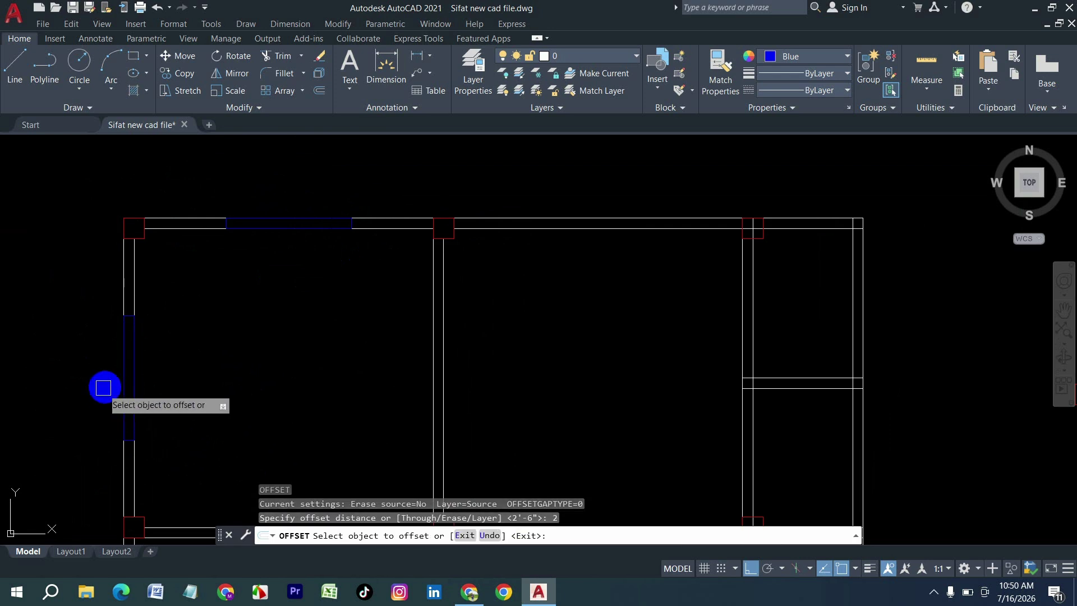
pyautogui.scroll(3, 151, 356)
pyautogui.click(164, 353)
pyautogui.click(168, 352)
pyautogui.scroll(-2, 230, 292)
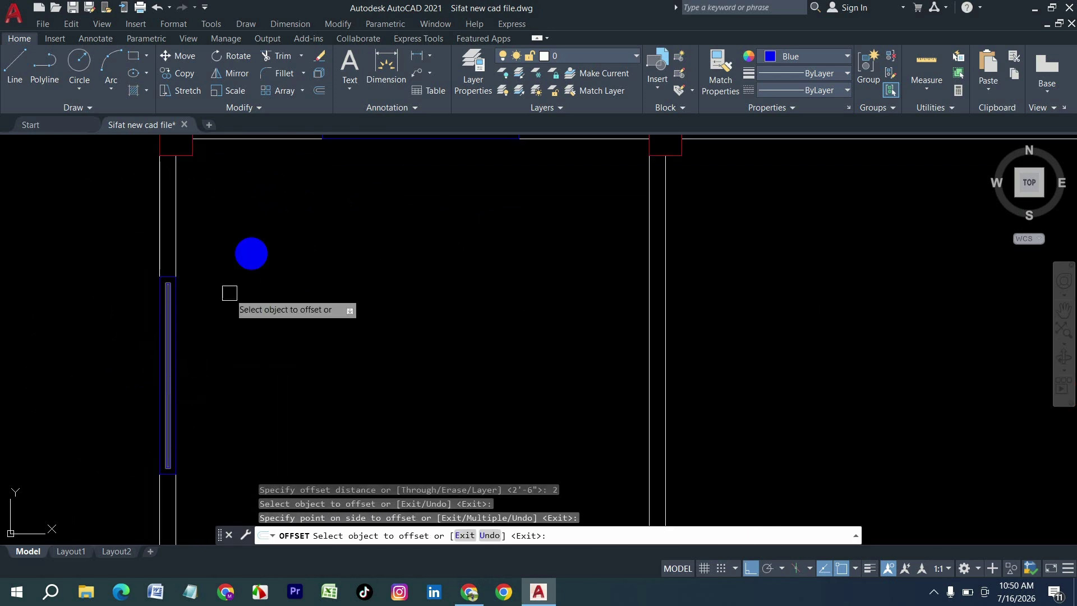
# Offset the top wall's blue window rectangle inward by 2.
pyautogui.scroll(4, 335, 322)
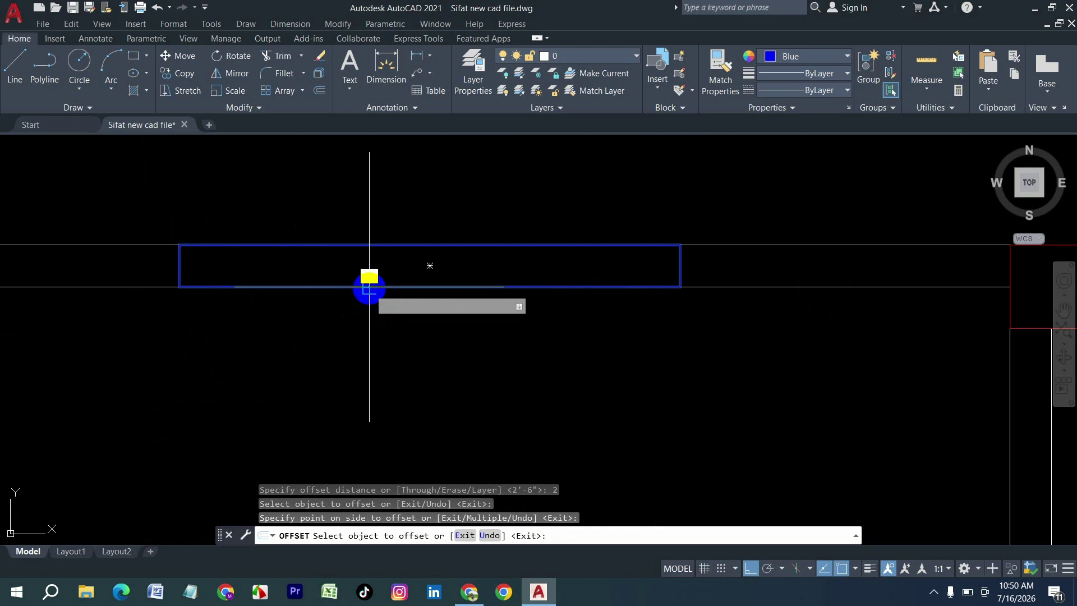
pyautogui.click(369, 286)
pyautogui.click(365, 272)
pyautogui.scroll(-3, 366, 272)
pyautogui.press('Escape')
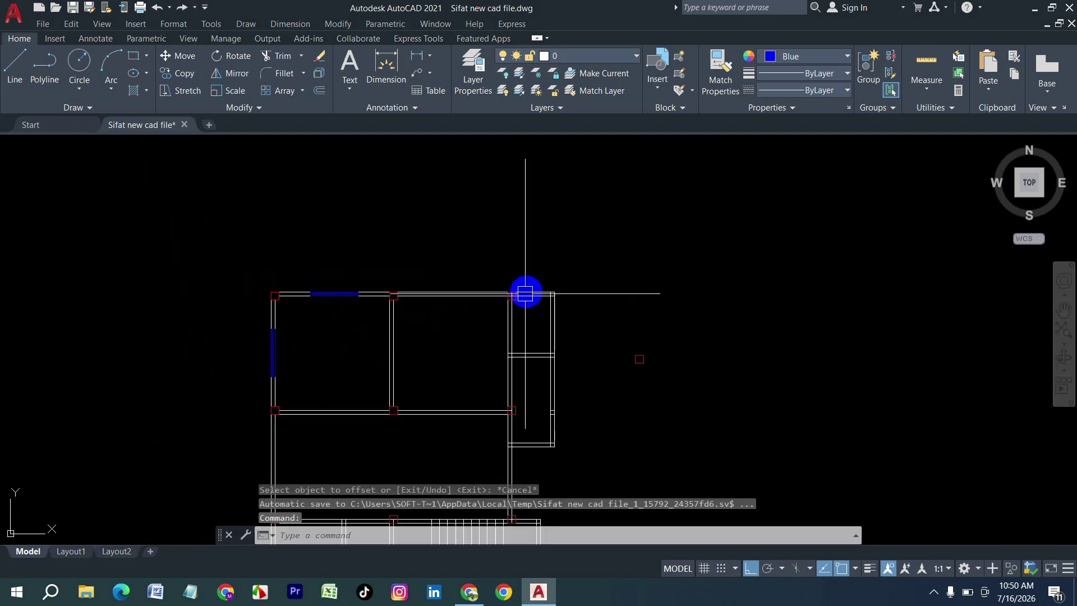
# Trim the crossing inner wall lines at the plan's upper-right outer corner.
pyautogui.scroll(2, 525, 294)
pyautogui.press('Escape')
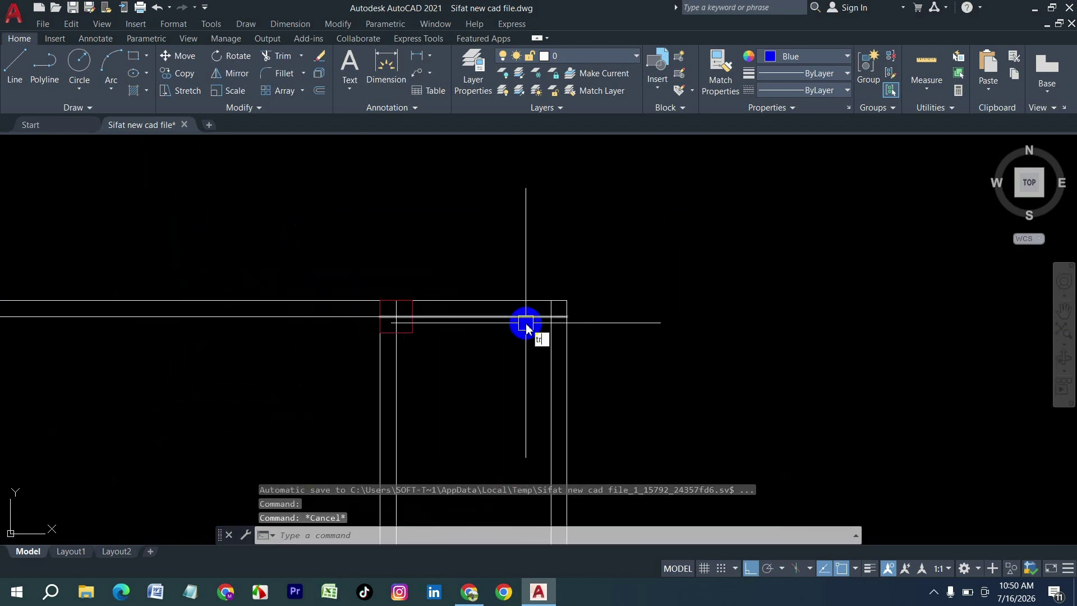
pyautogui.press('Return')
pyautogui.click(550, 319)
pyautogui.scroll(5, 557, 314)
pyautogui.moveTo(566, 346)
pyautogui.mouseDown()
pyautogui.moveTo(556, 301)
pyautogui.moveTo(509, 305)
pyautogui.mouseUp()
# Trim the wall lines inside the upper-right red column on the top wall.
pyautogui.scroll(-4, 557, 242)
pyautogui.scroll(4, 322, 290)
pyautogui.moveTo(343, 286); pyautogui.dragTo(297, 244)
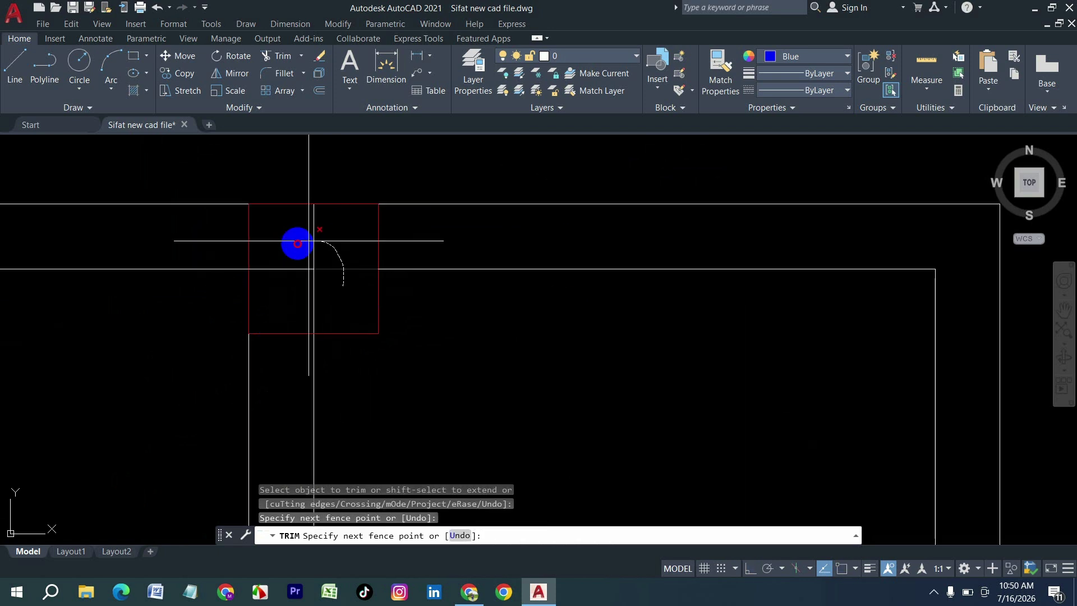
pyautogui.moveTo(329, 285); pyautogui.dragTo(325, 287)
pyautogui.scroll(-5, 312, 312)
pyautogui.press('Escape')
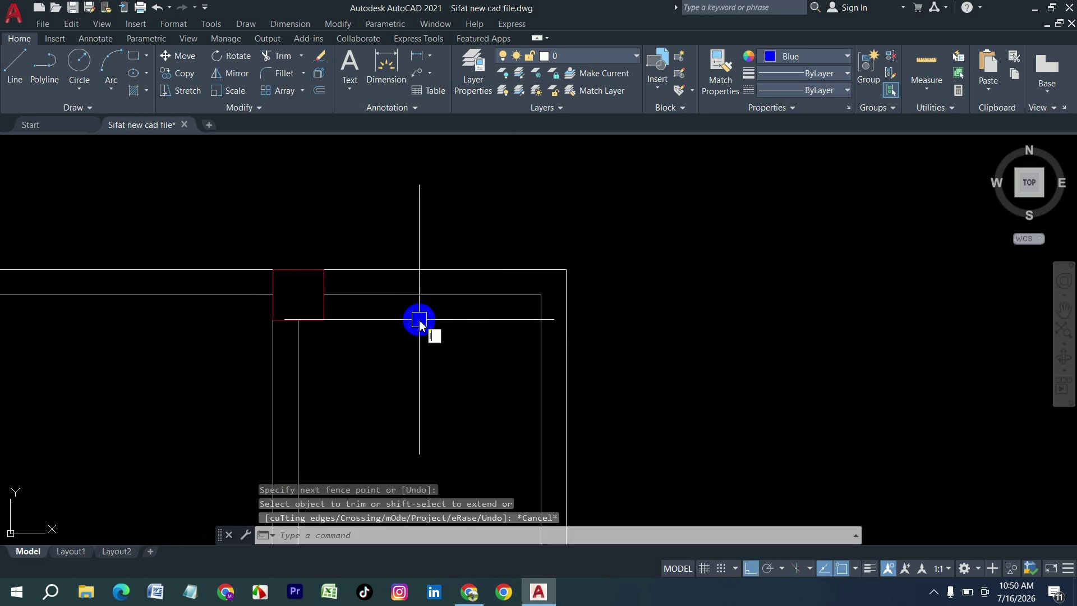
# Draw a vertical blue guide line about 1'-9" long upward from the midpoint of the small upper-right room's inner top wall line.
pyautogui.write('l')
pyautogui.press('Return')
pyautogui.click(432, 295)
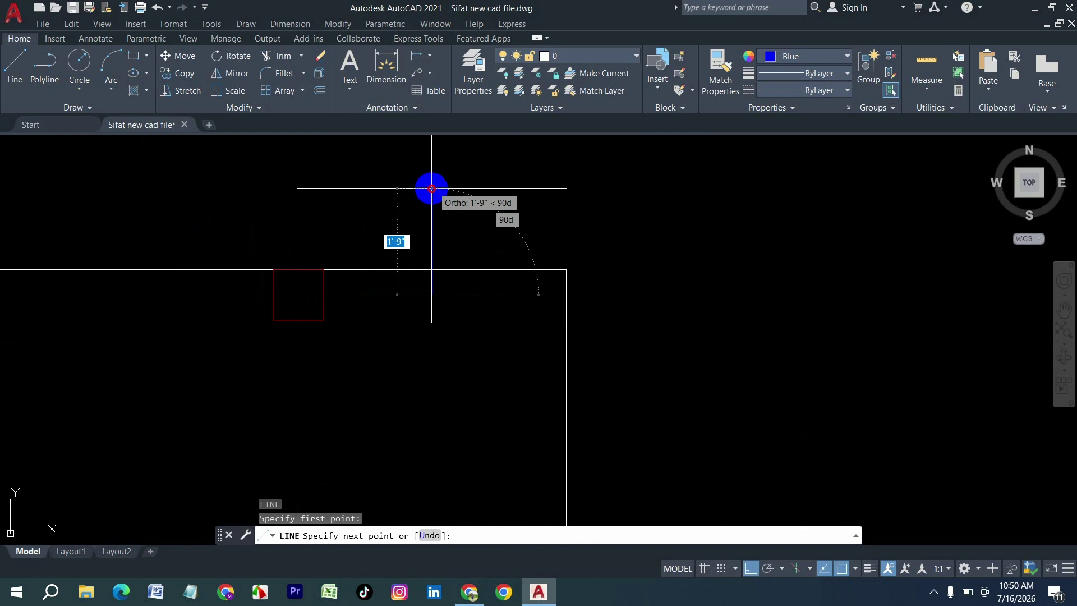
pyautogui.click(432, 190)
pyautogui.press('Return')
# Offset the blue guide line by 1' to both sides to mark the small room's window width.
pyautogui.press('Return')
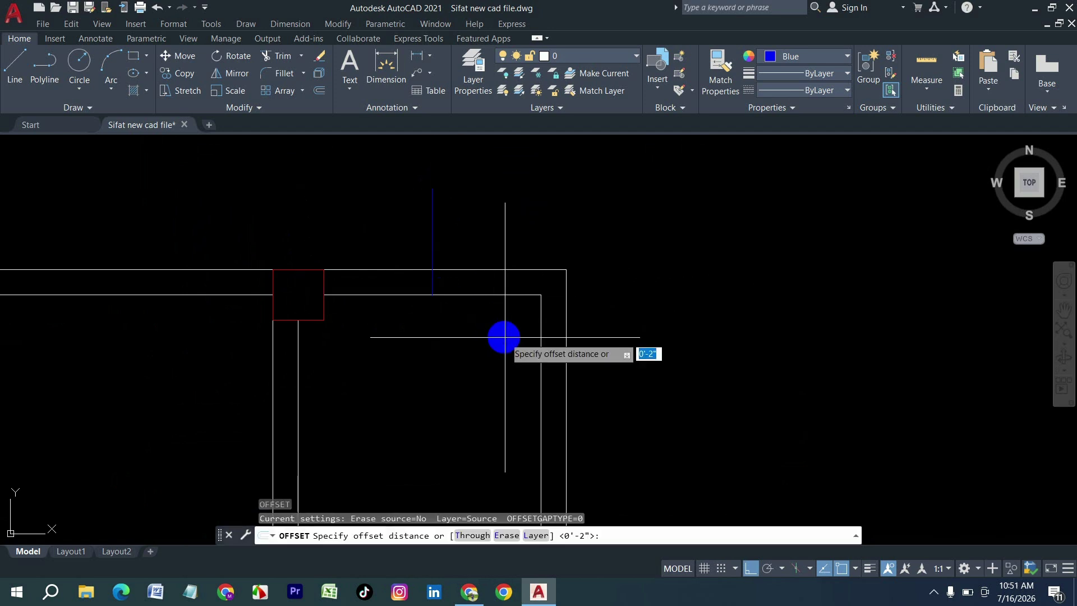
pyautogui.write('1')
pyautogui.press('Return')
pyautogui.click(432, 231)
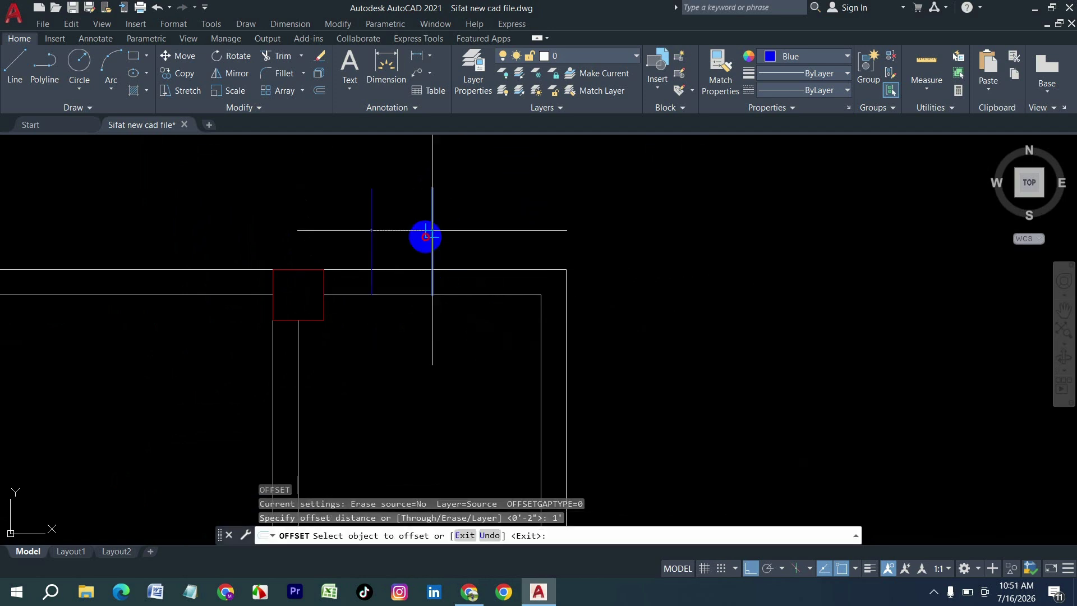
pyautogui.click(432, 230)
pyautogui.click(438, 235)
pyautogui.click(439, 235)
pyautogui.press('Escape')
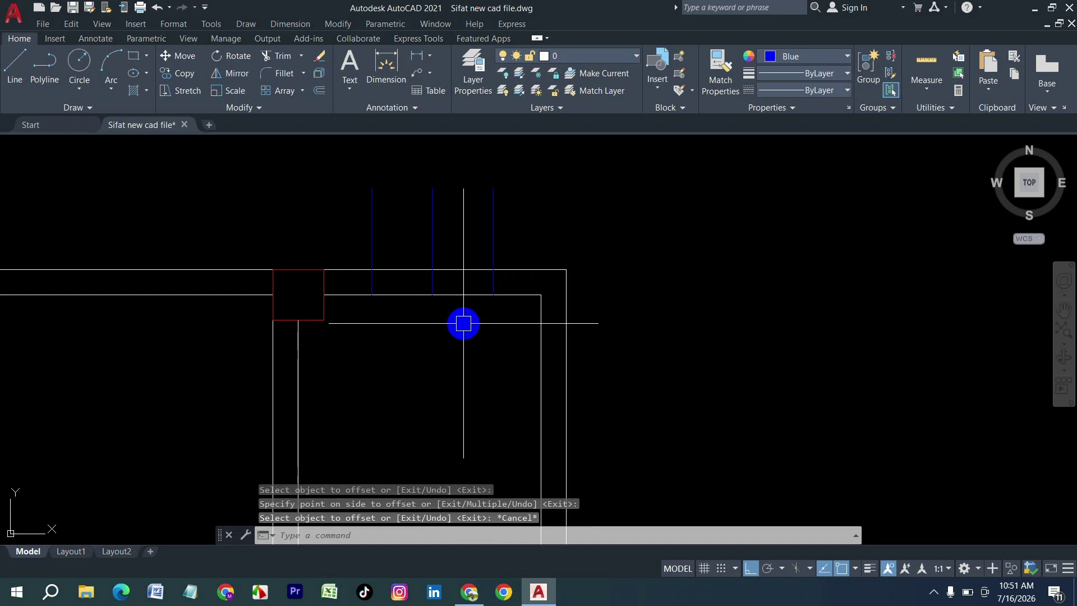
# Trim the top wall lines between the outer blue guides and remove the excess guide lines, leaving only the opening's ends.
pyautogui.write('tr')
pyautogui.press('Return')
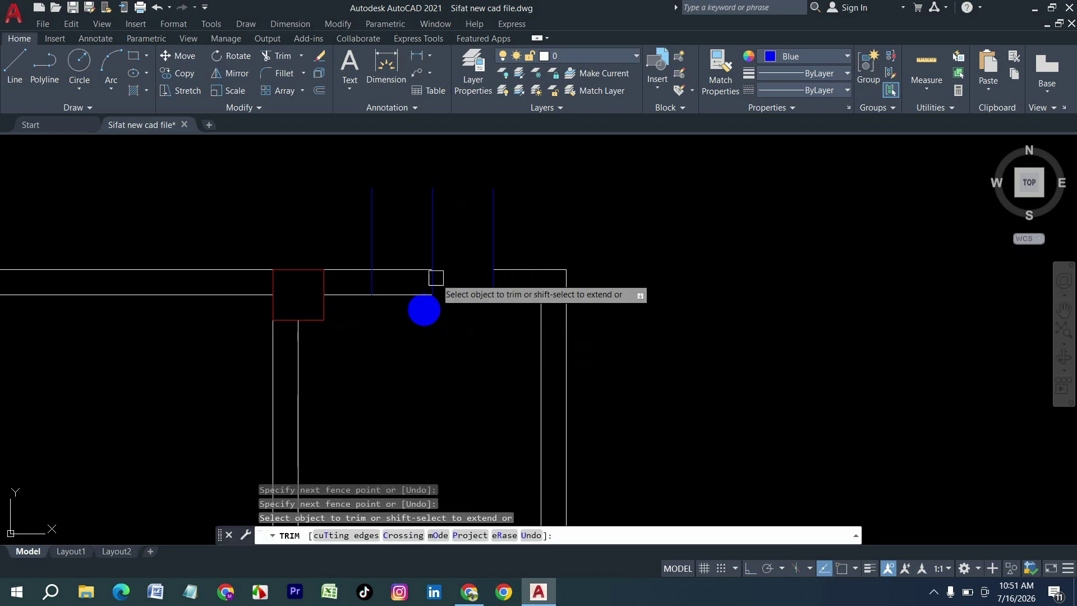
pyautogui.moveTo(417, 325); pyautogui.dragTo(412, 239)
pyautogui.press('Escape')
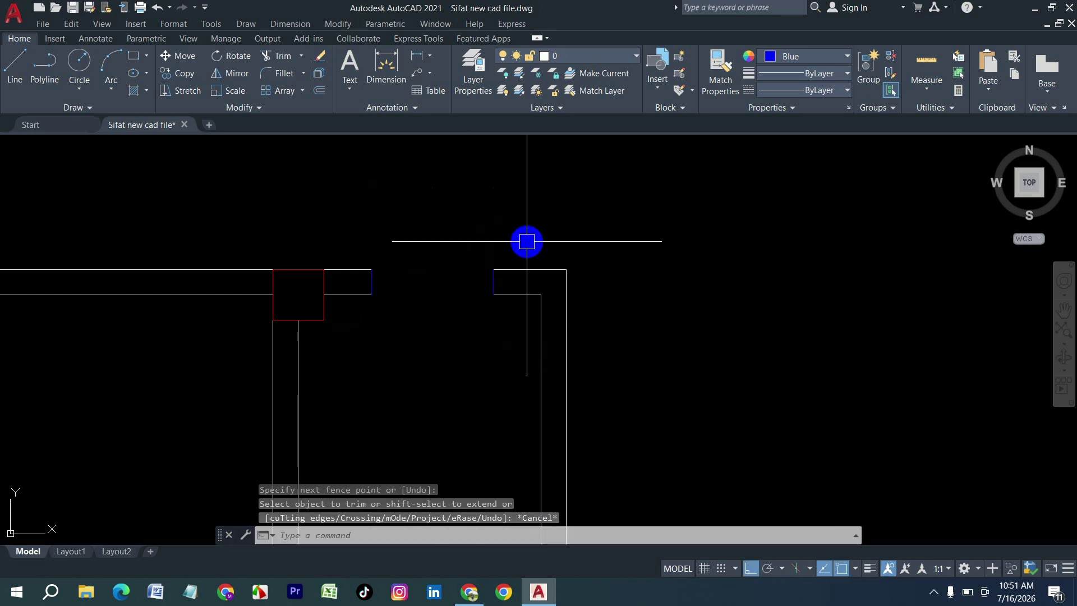
# Draw a blue 2' by 5" rectangle filling the window opening in the small upper-right room's top wall.
pyautogui.press('Return')
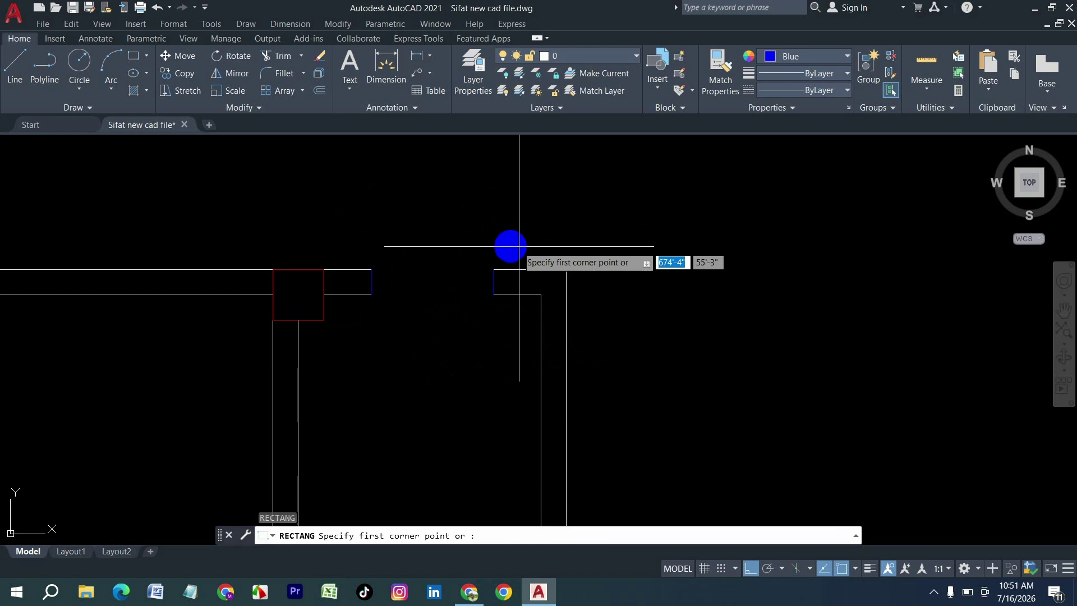
pyautogui.click(371, 271)
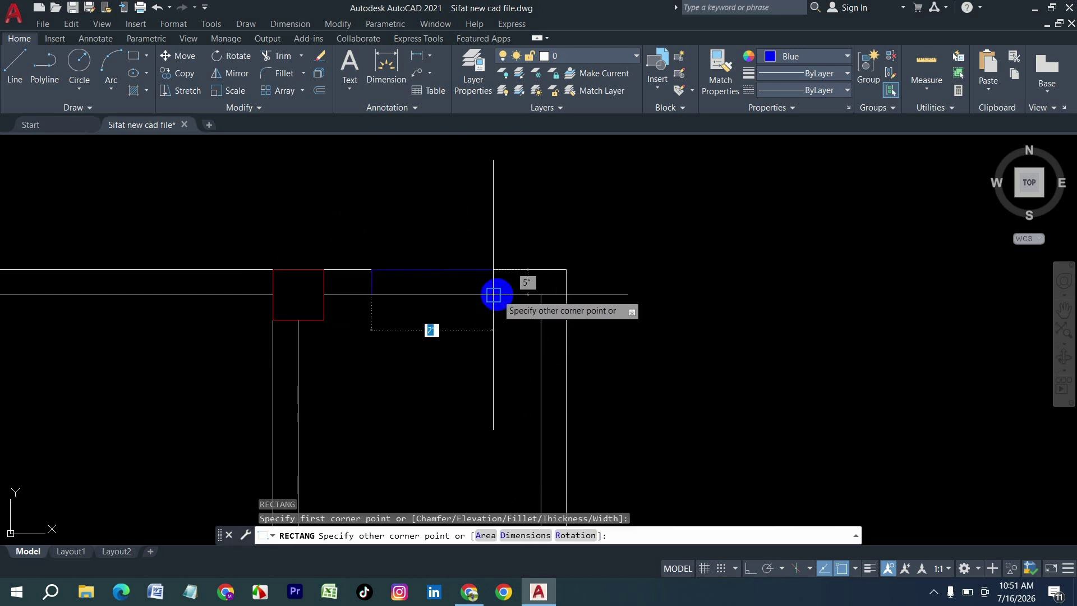
pyautogui.click(493, 294)
# Offset the small upper-right room's blue window rectangle inward by 2.
pyautogui.write('o')
pyautogui.press('Return')
pyautogui.write('2')
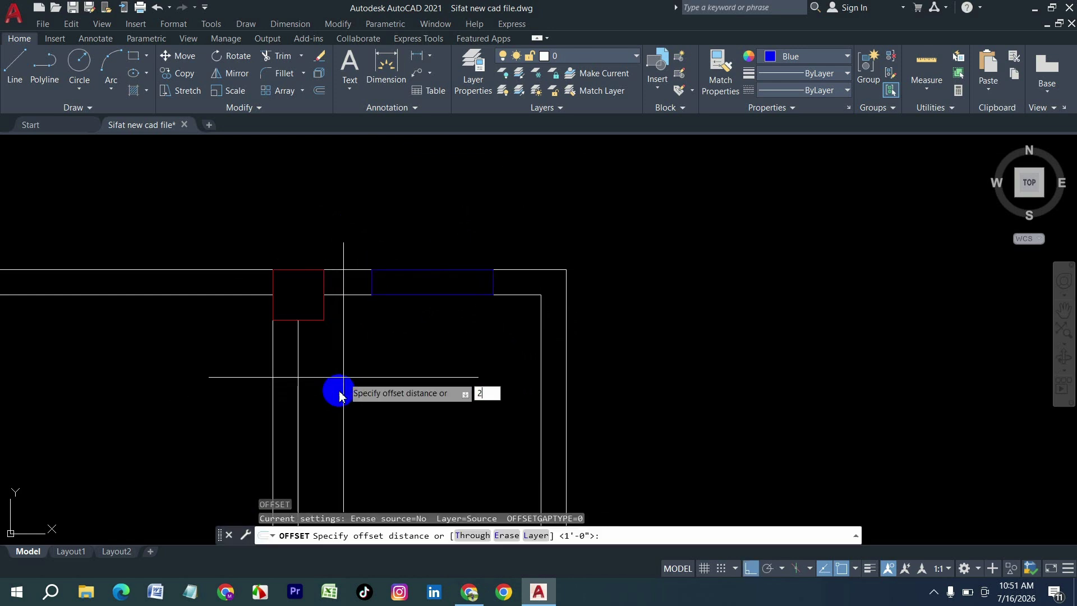
pyautogui.press('Return')
pyautogui.scroll(4, 416, 286)
pyautogui.click(426, 297)
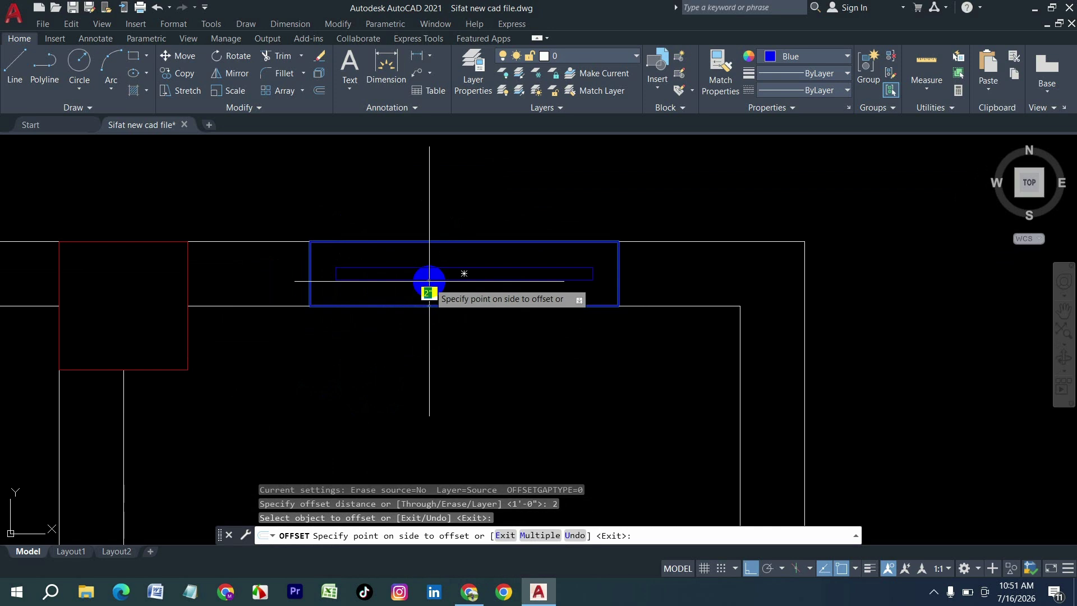
pyautogui.click(425, 282)
pyautogui.scroll(-5, 570, 292)
pyautogui.scroll(-2, 570, 292)
pyautogui.moveTo(288, 375); pyautogui.dragTo(414, 357, button='middle')
pyautogui.moveTo(403, 430); pyautogui.dragTo(426, 349, button='middle')
pyautogui.scroll(2, 461, 376)
pyautogui.press('Escape')
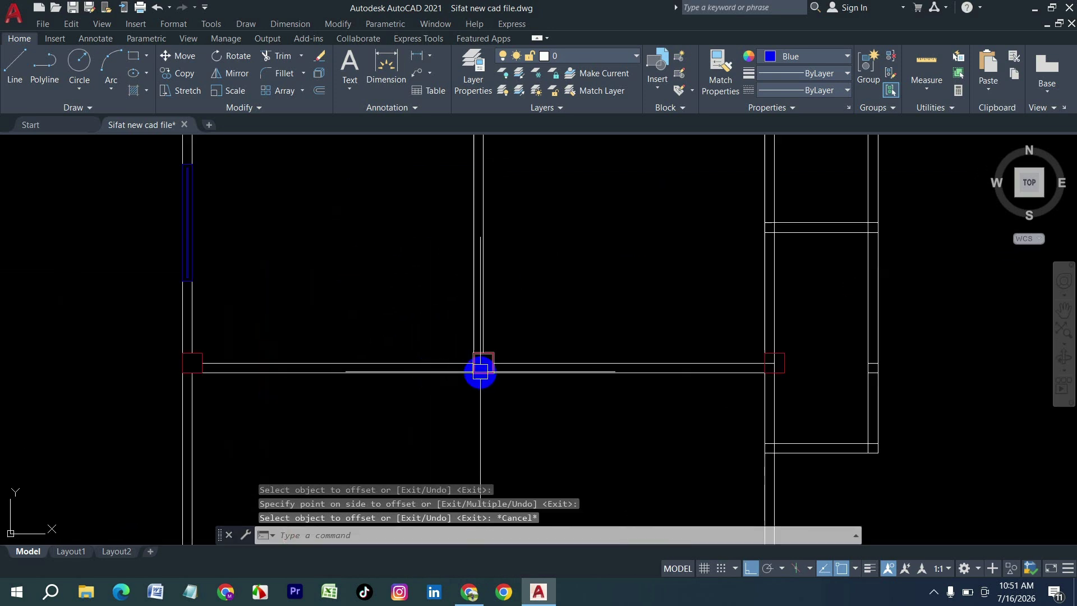
# Insert the Door - Imperial block from the architectural tool palette into the upper middle room near its lower-left column, then close the palettes.
pyautogui.moveTo(534, 393); pyautogui.dragTo(488, 426, button='middle')
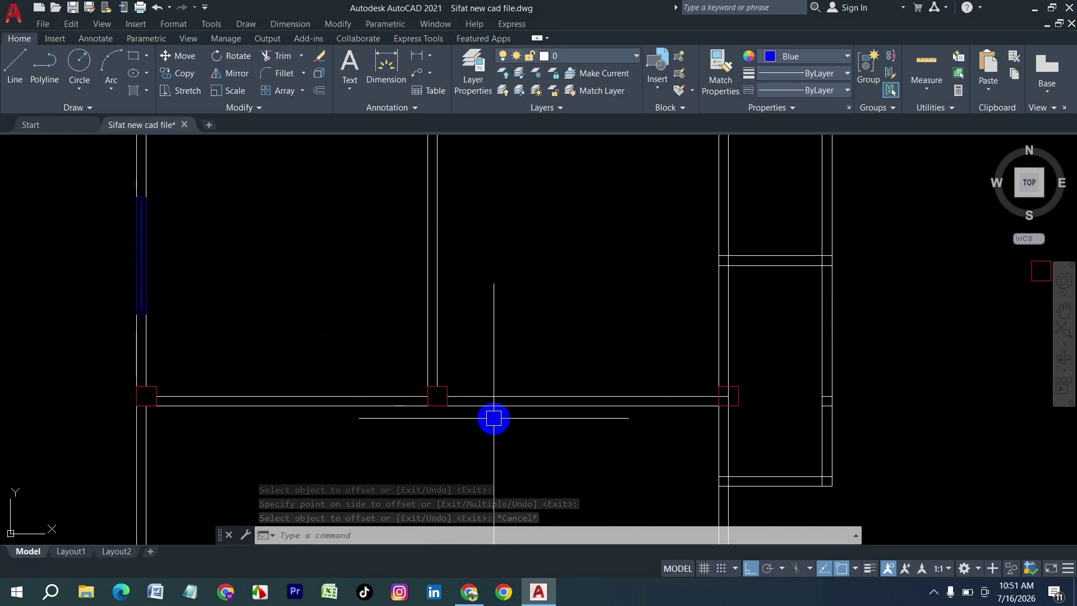
pyautogui.moveTo(572, 345); pyautogui.dragTo(560, 404, button='middle')
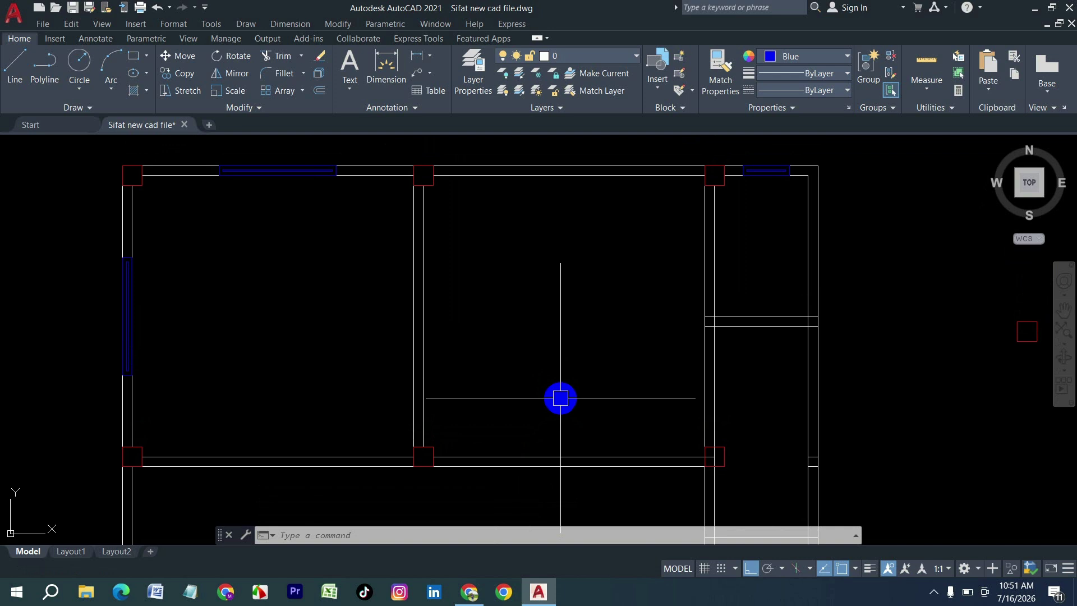
pyautogui.hotkey('ctrl', '3')
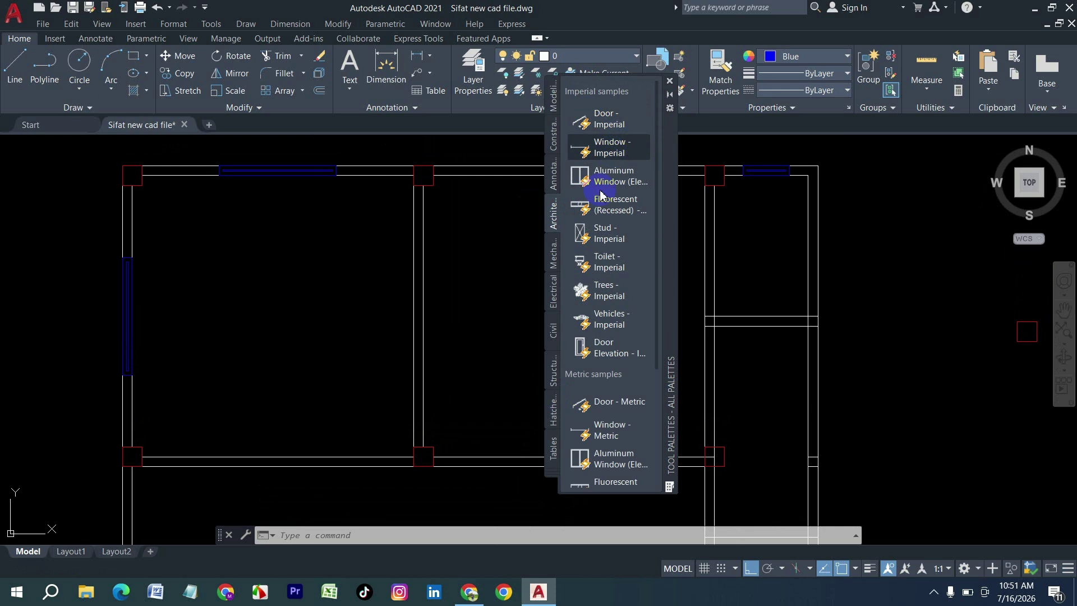
pyautogui.click(553, 289)
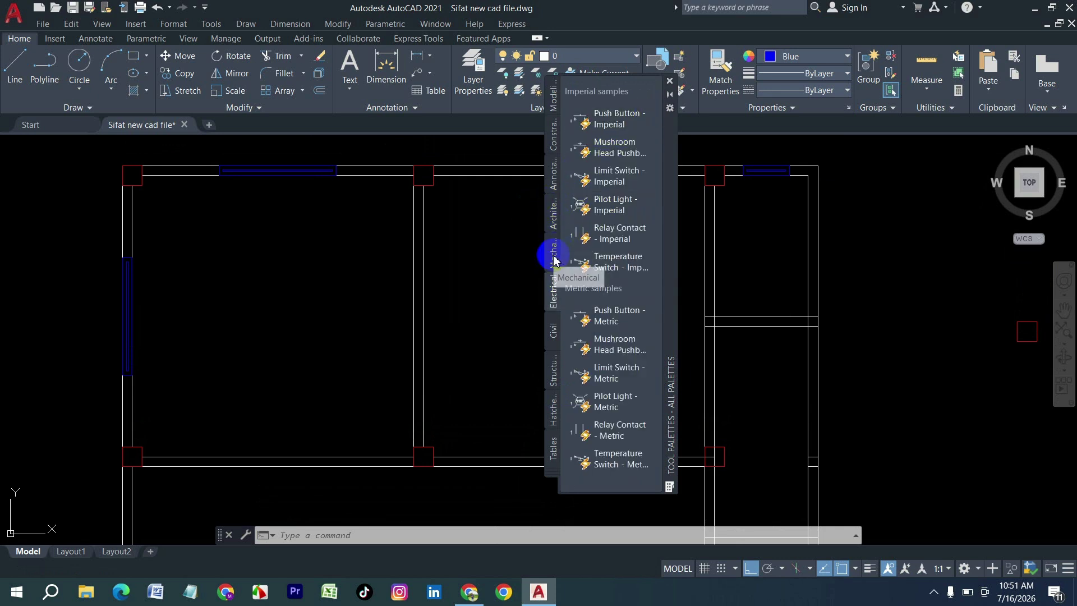
pyautogui.click(553, 217)
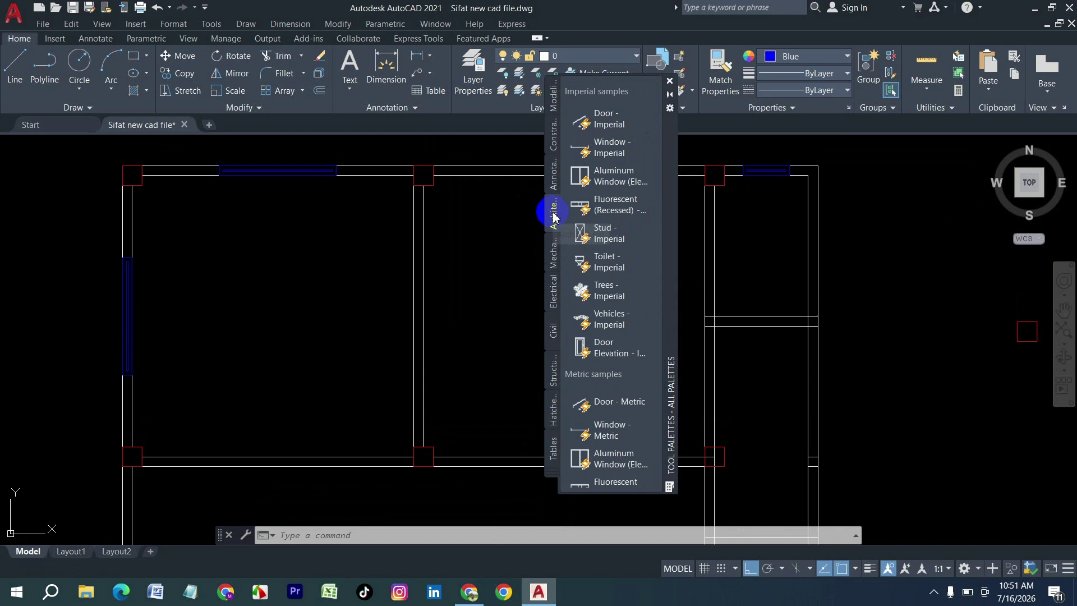
pyautogui.click(599, 133)
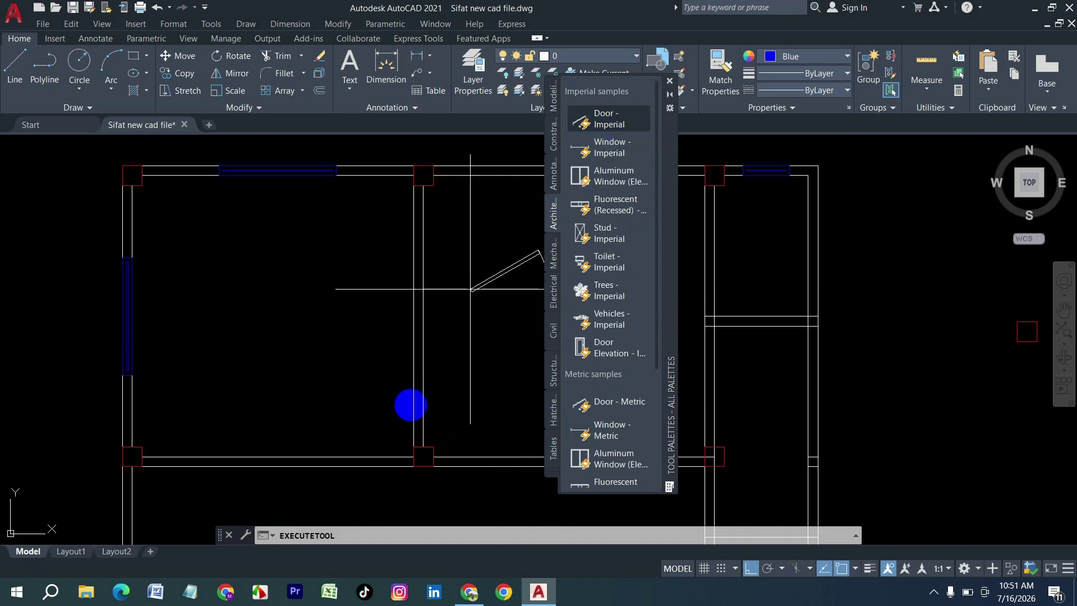
pyautogui.click(441, 404)
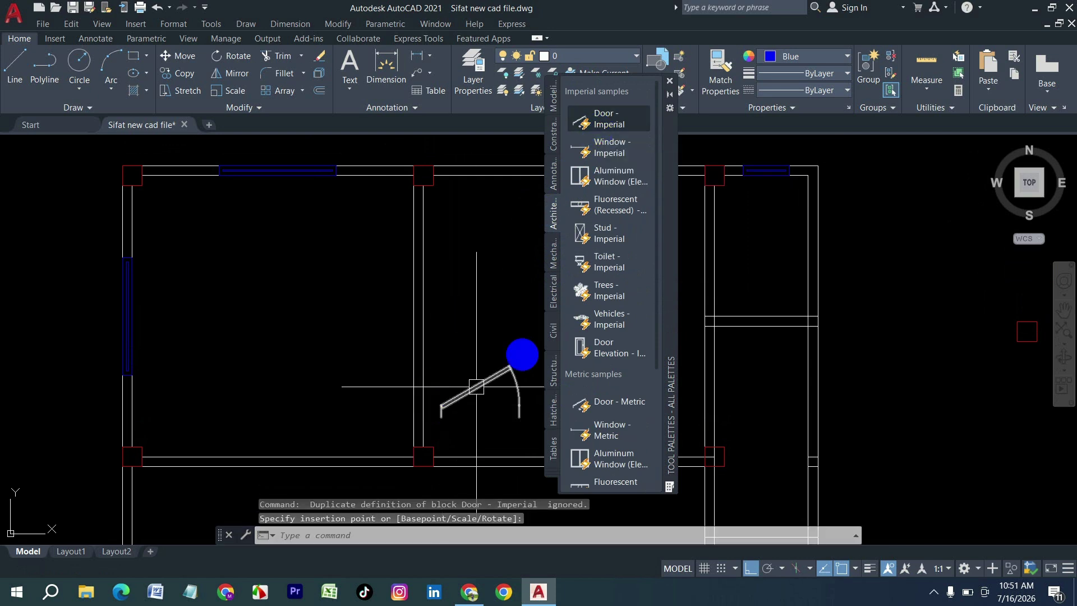
pyautogui.click(670, 83)
# Set the inserted door block's opening angle to 90 degrees.
pyautogui.scroll(3, 493, 405)
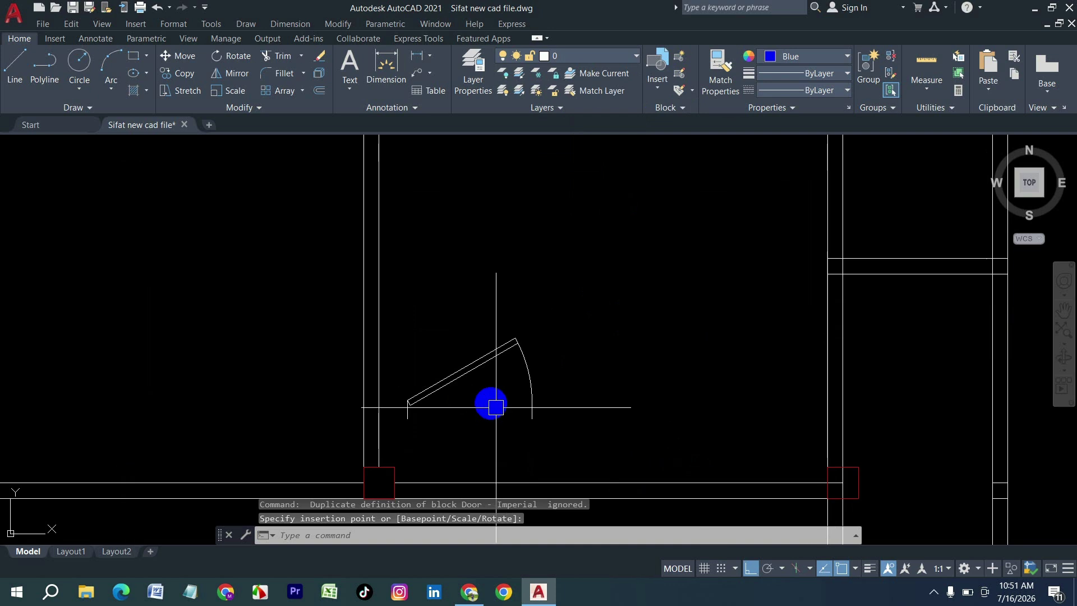
pyautogui.click(482, 391)
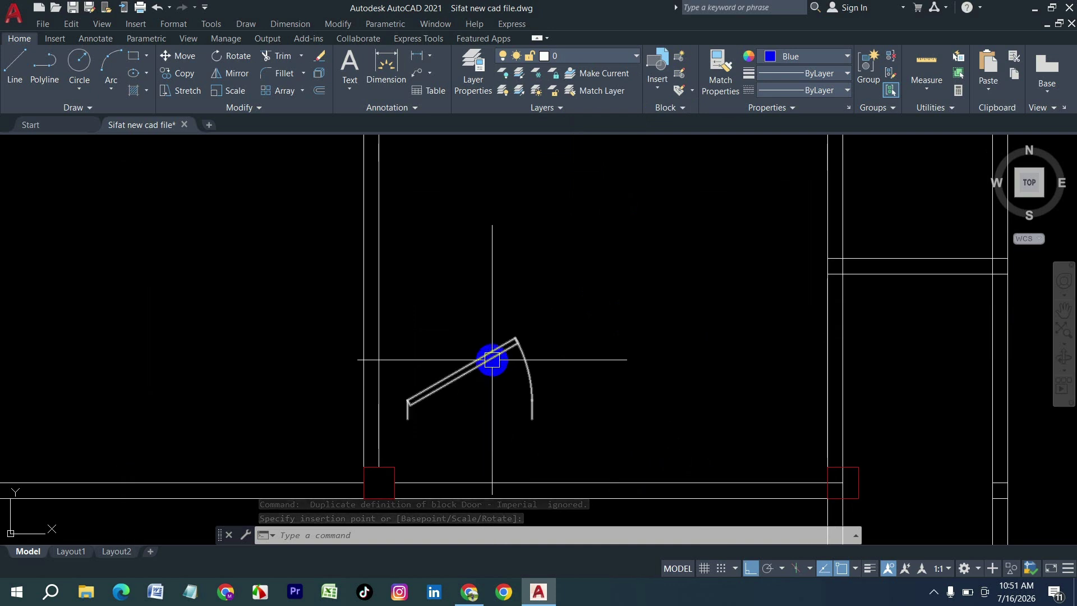
pyautogui.click(491, 362)
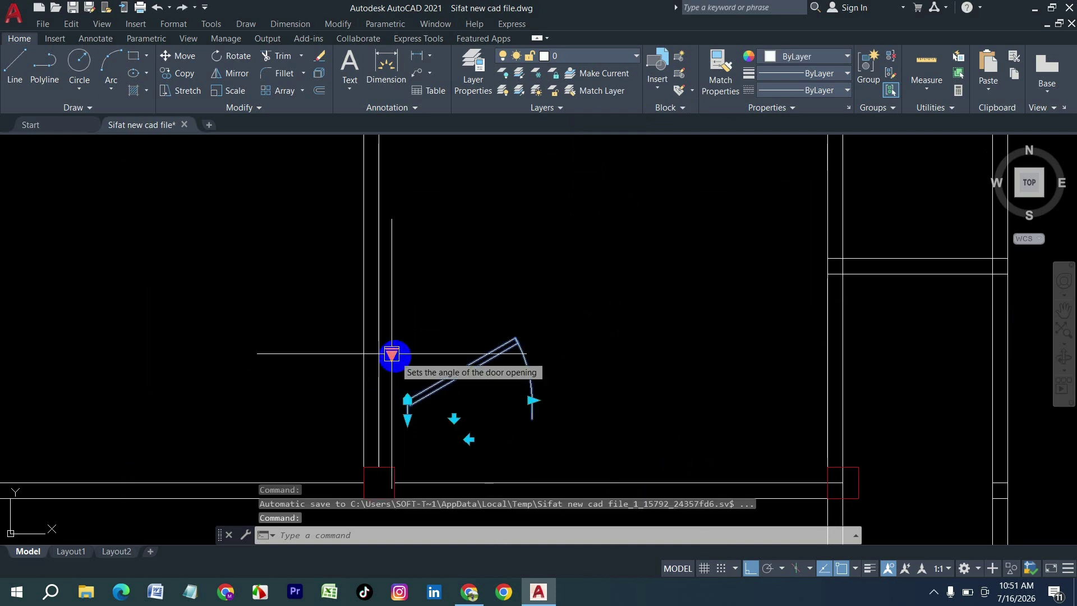
pyautogui.click(393, 356)
pyautogui.click(433, 406)
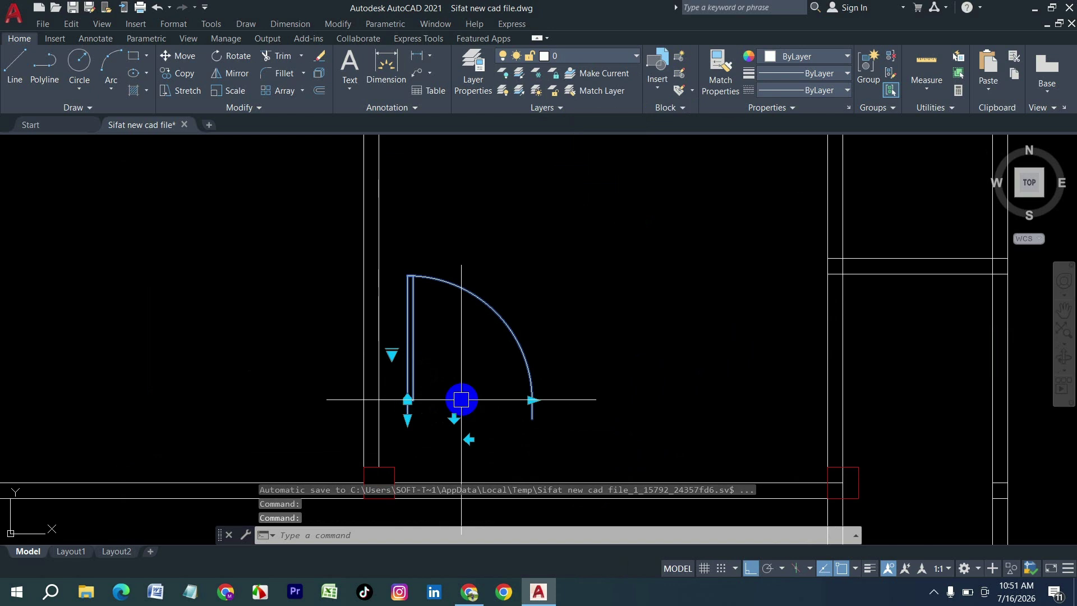
pyautogui.press('Escape')
# Move the door by its hinge-side jamb corner onto the middle column's right side in the horizontal wall.
pyautogui.click(410, 380)
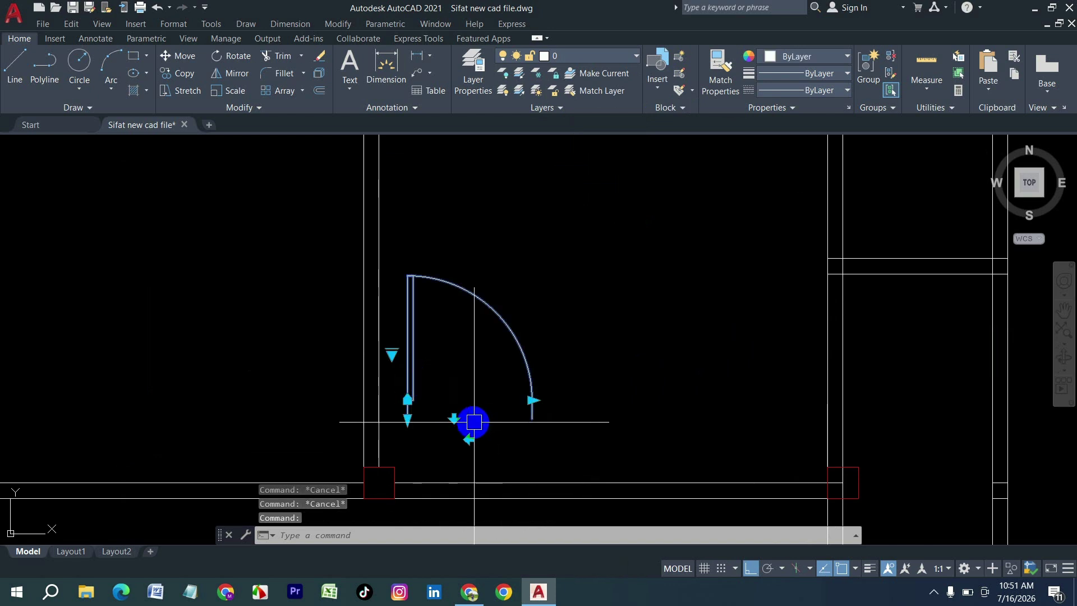
pyautogui.press('Return')
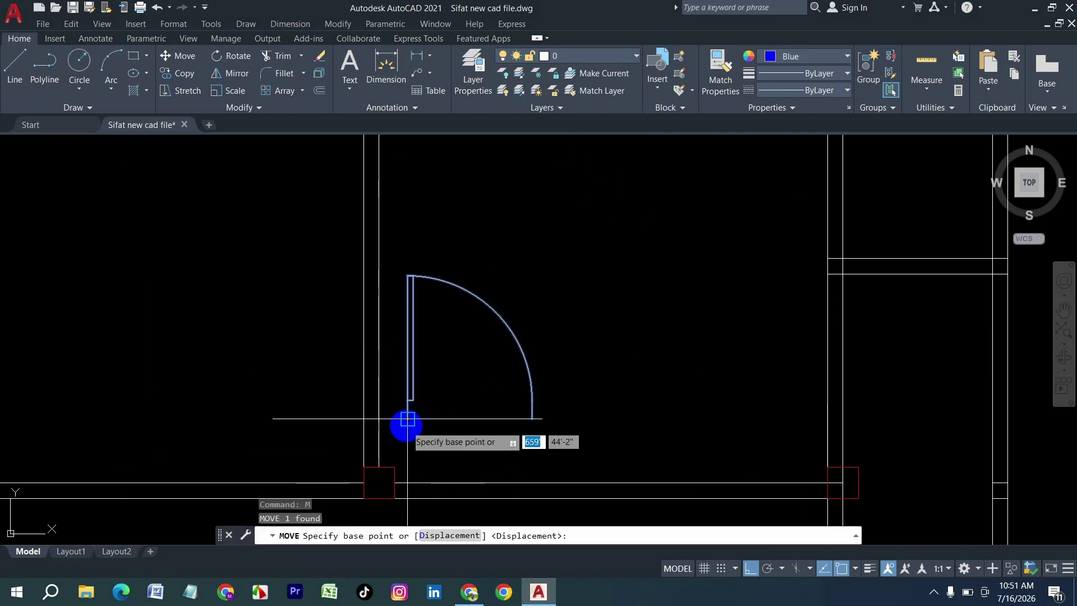
pyautogui.click(407, 400)
pyautogui.click(396, 486)
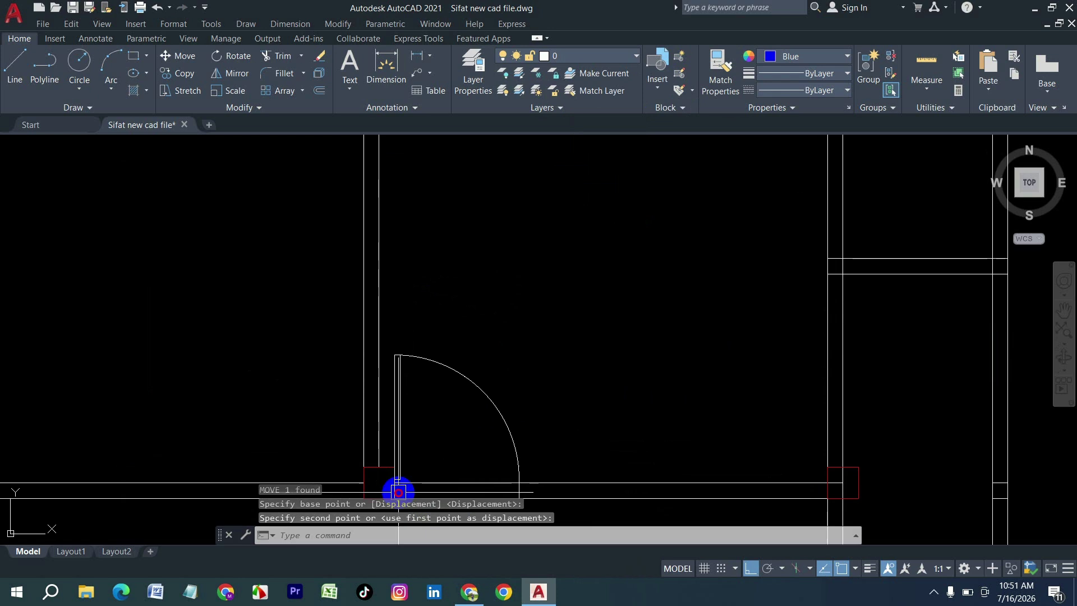
# Mirror the door about the middle column's vertical centre line into the upper-left room, keeping the original.
pyautogui.moveTo(487, 444); pyautogui.dragTo(504, 330, button='middle')
pyautogui.click(512, 289)
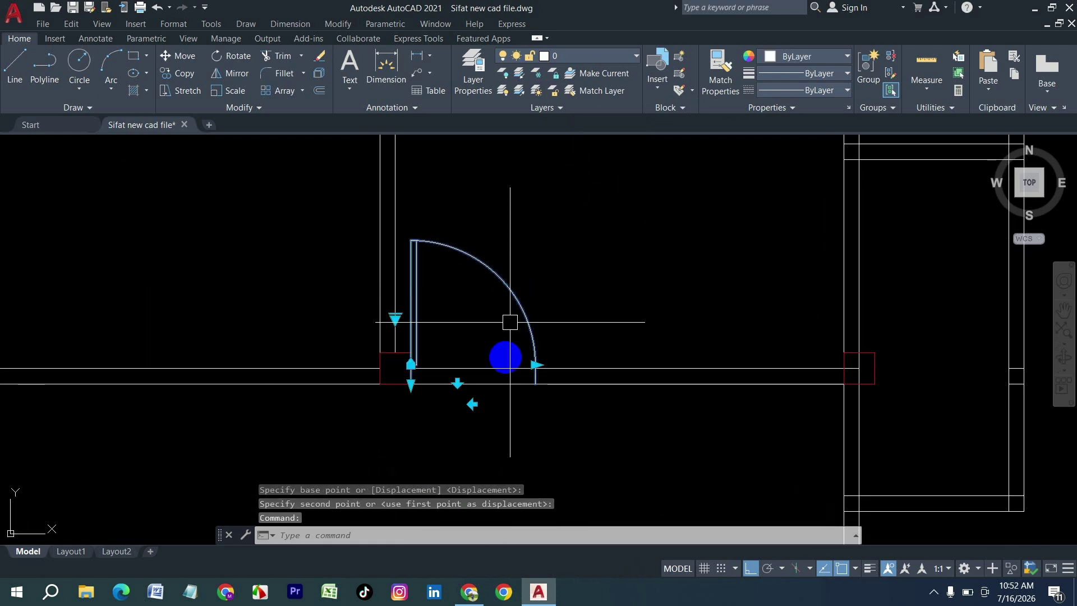
pyautogui.write('i')
pyautogui.press('Return')
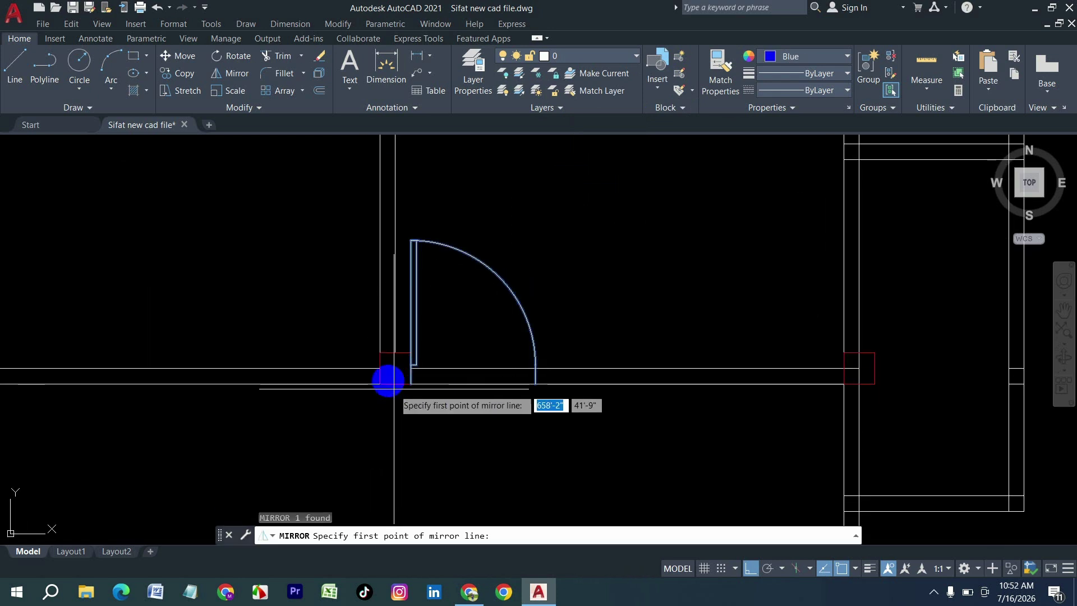
pyautogui.click(395, 368)
pyautogui.click(394, 452)
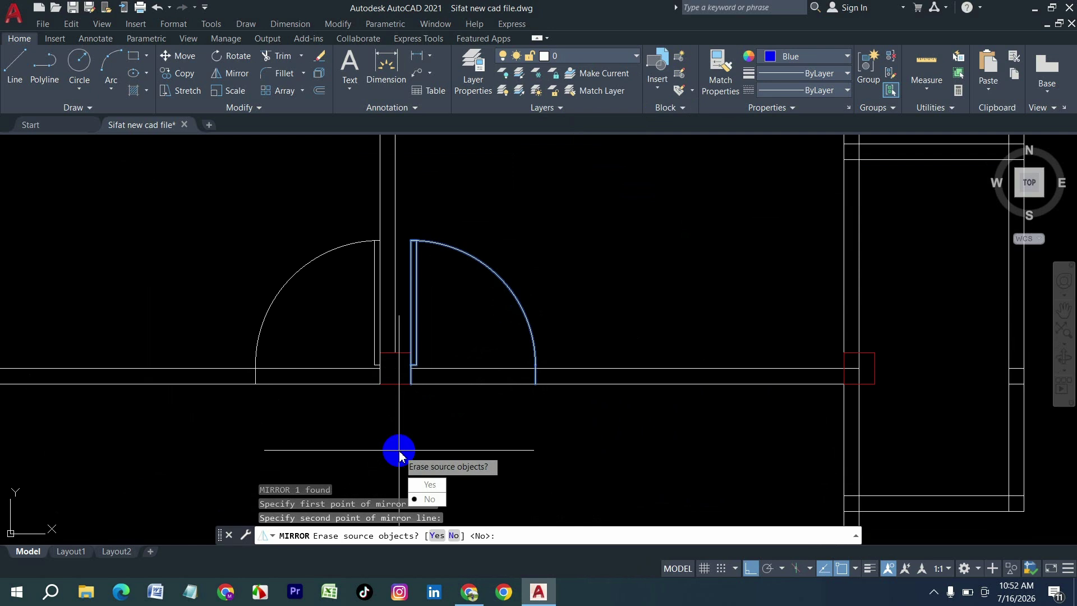
pyautogui.press('Return')
# Trim the horizontal wall lines across both door openings beside the middle column.
pyautogui.press('Return')
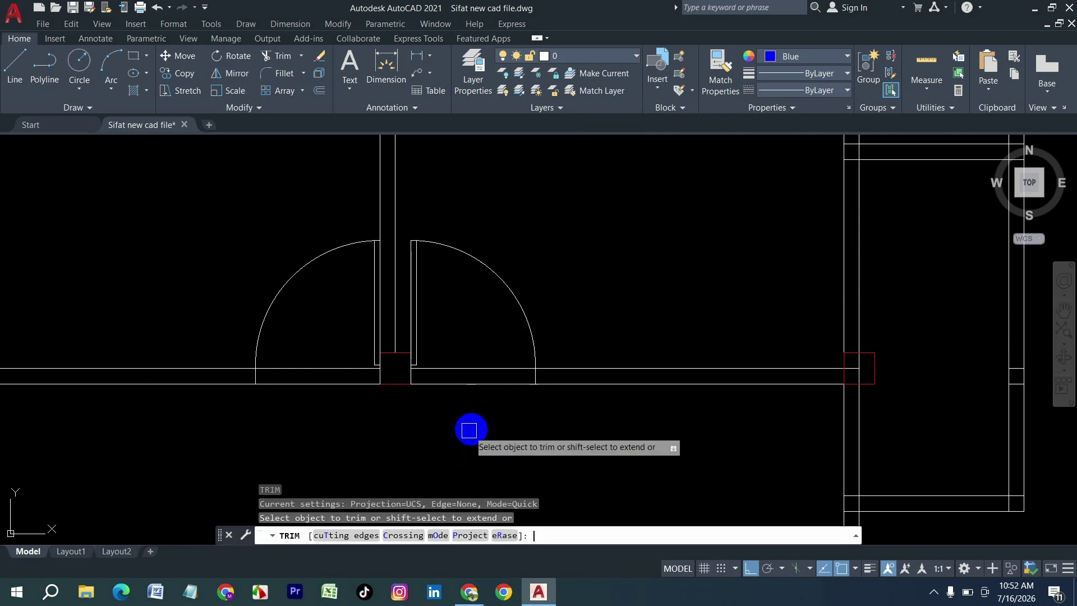
pyautogui.moveTo(471, 429); pyautogui.dragTo(473, 335)
pyautogui.moveTo(356, 425); pyautogui.dragTo(346, 355)
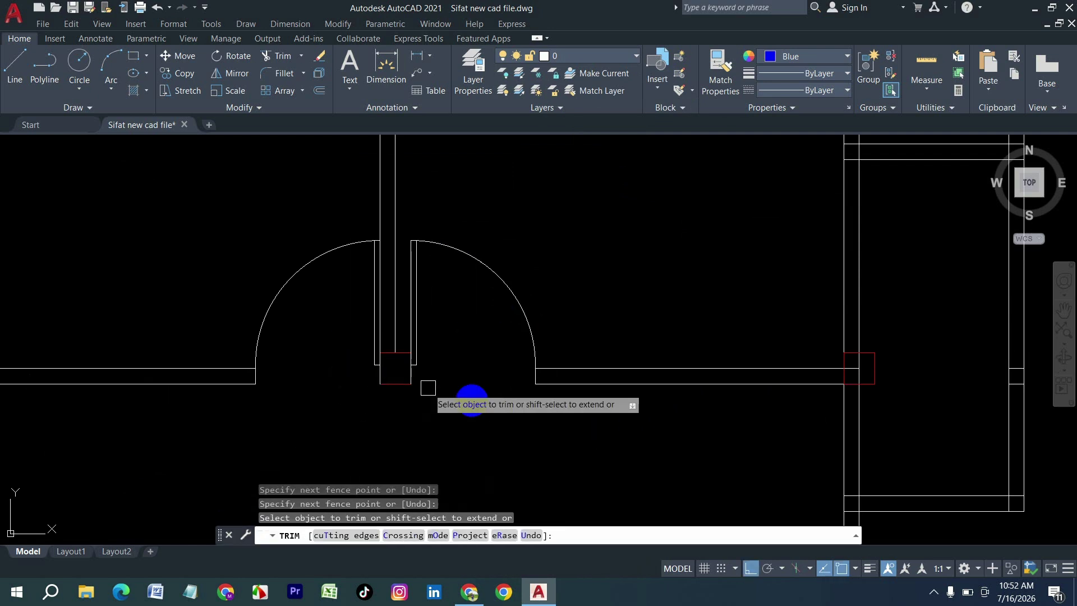
pyautogui.scroll(-4, 473, 392)
pyautogui.press('Escape')
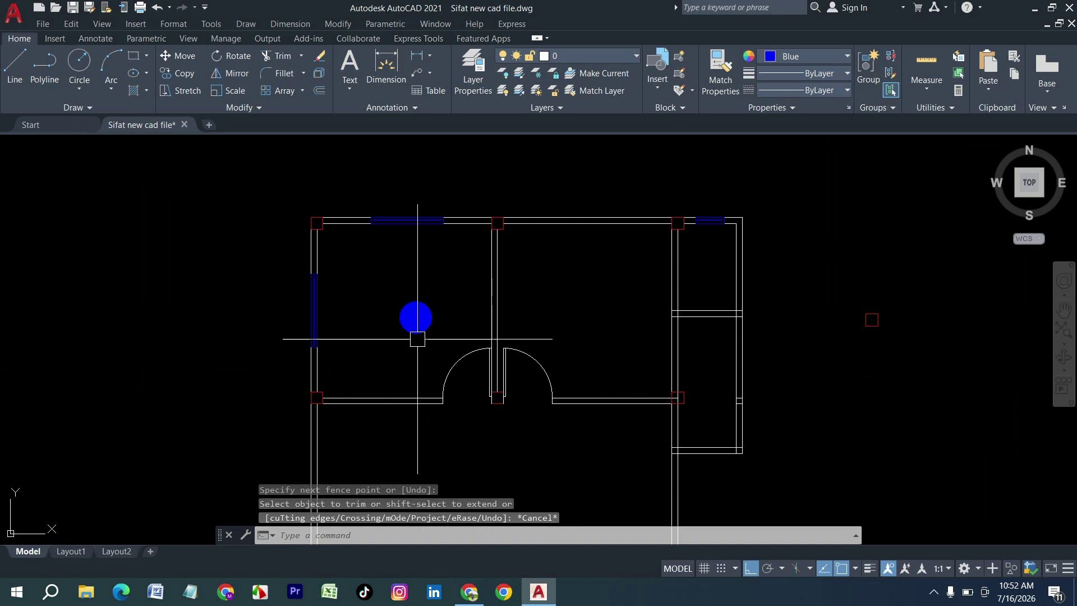
# Set the current drawing colour to white for the room labels.
pyautogui.scroll(2, 404, 331)
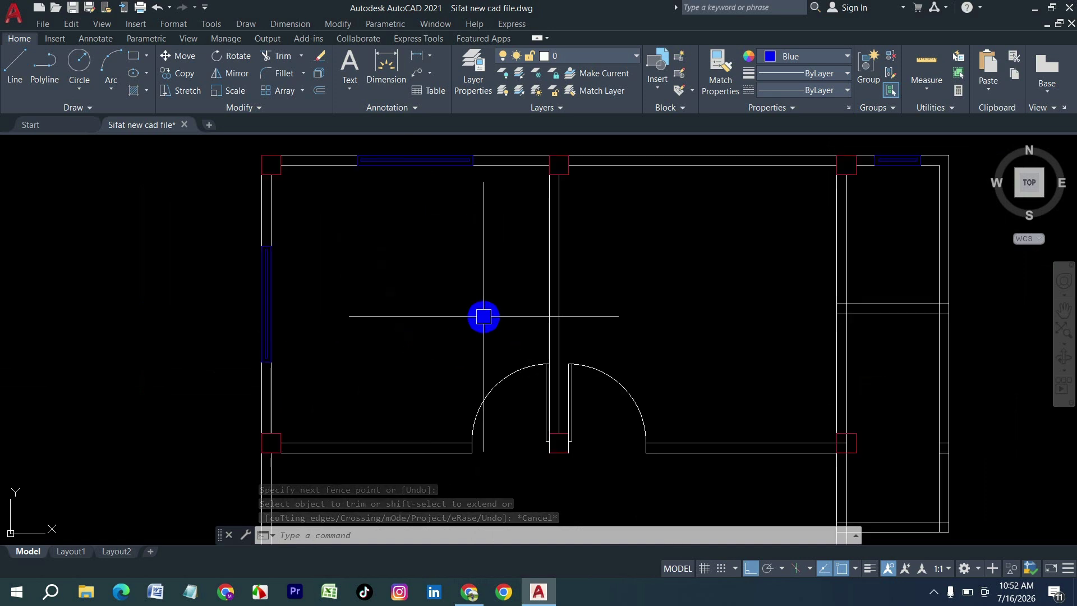
pyautogui.press('Escape')
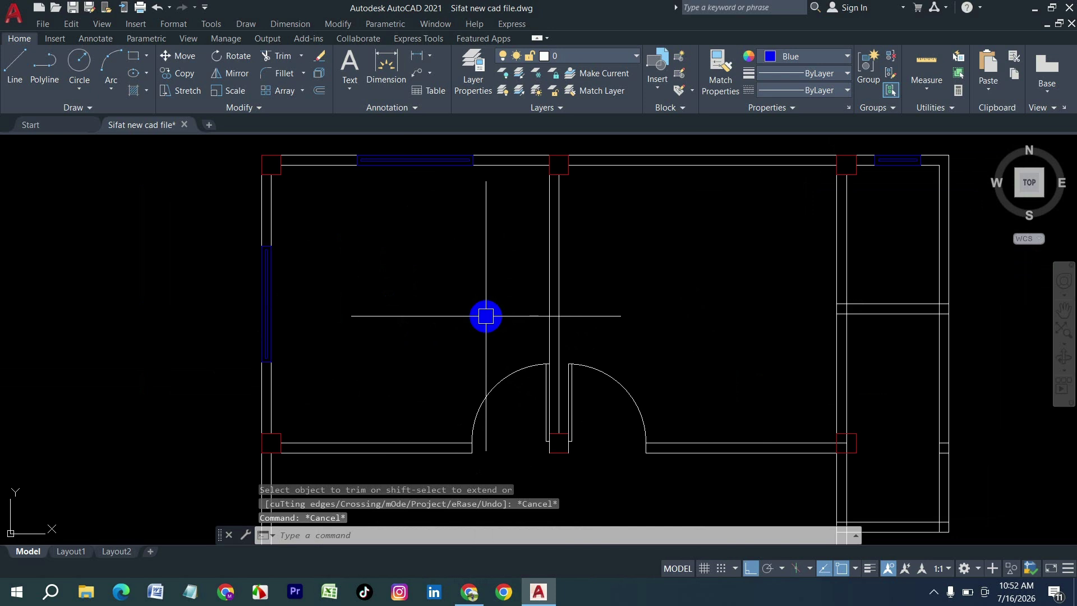
pyautogui.write('T')
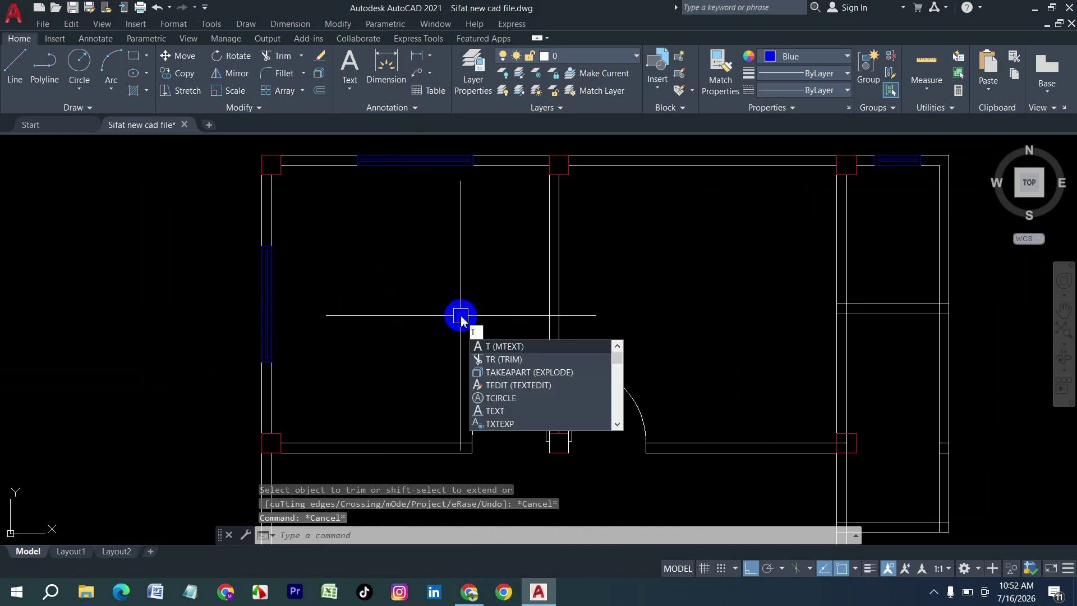
pyautogui.press('Escape')
pyautogui.click(779, 57)
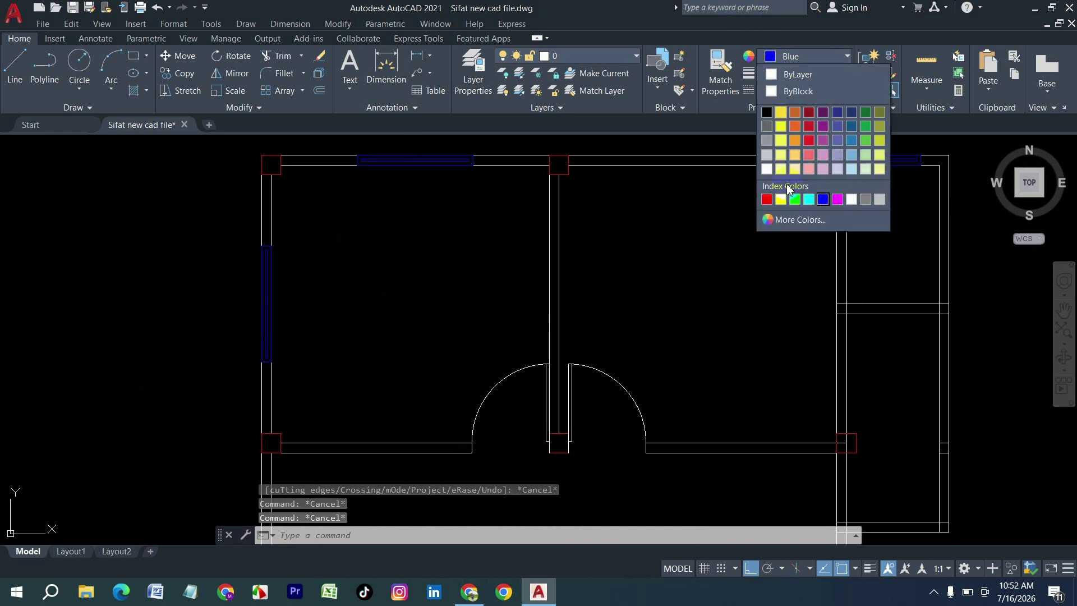
pyautogui.click(852, 200)
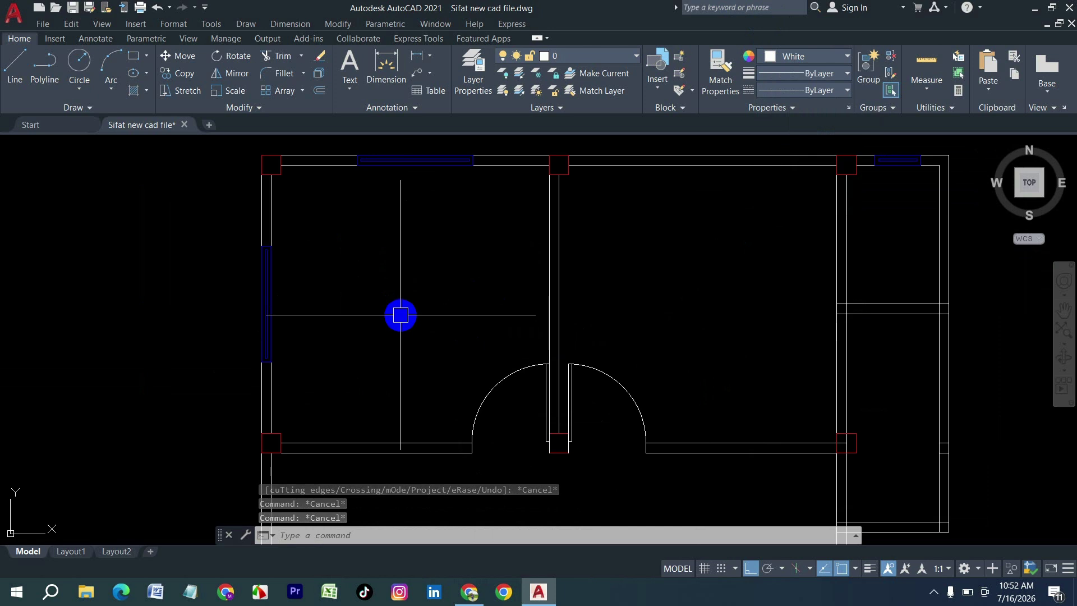
# Start a multiline text box inside the upper-left room and set its text height to 10".
pyautogui.write('T')
pyautogui.press('Return')
pyautogui.click(315, 230)
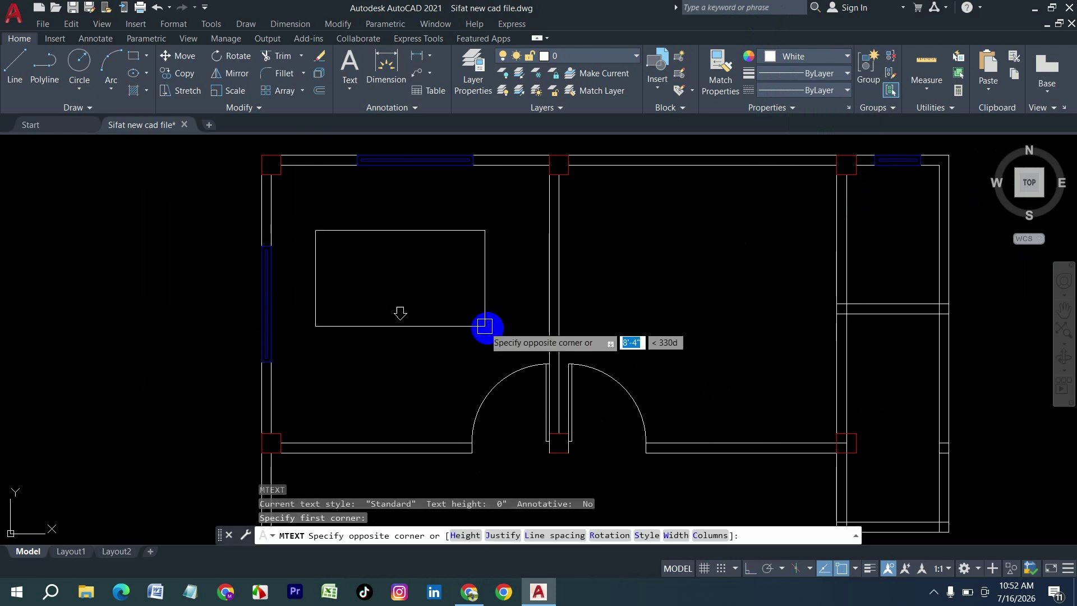
pyautogui.click(524, 343)
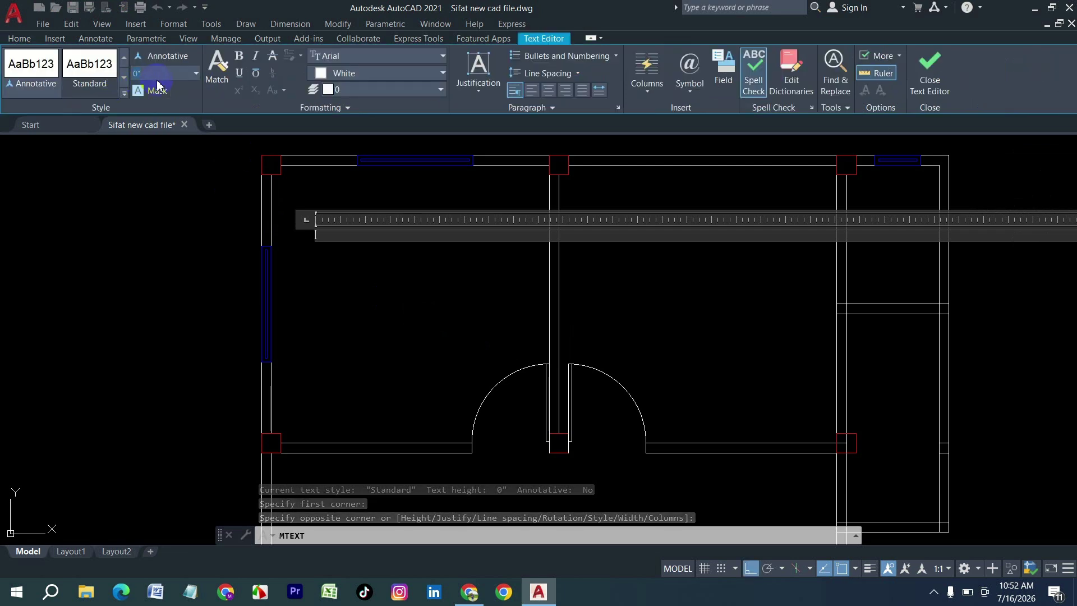
pyautogui.click(160, 73)
pyautogui.write('10')
pyautogui.press('Return')
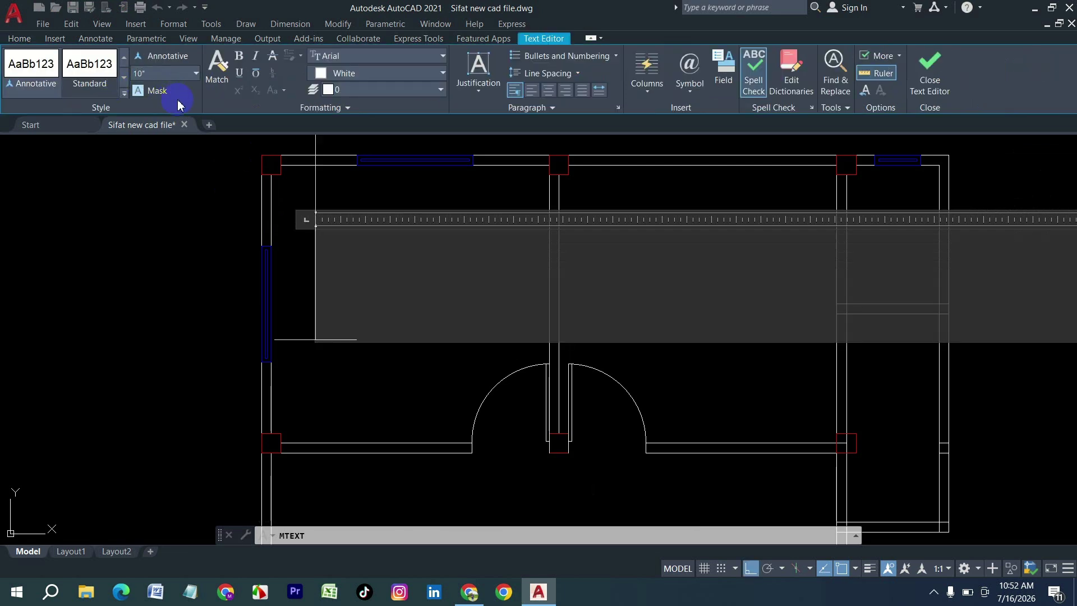
pyautogui.scroll(-5, 251, 272)
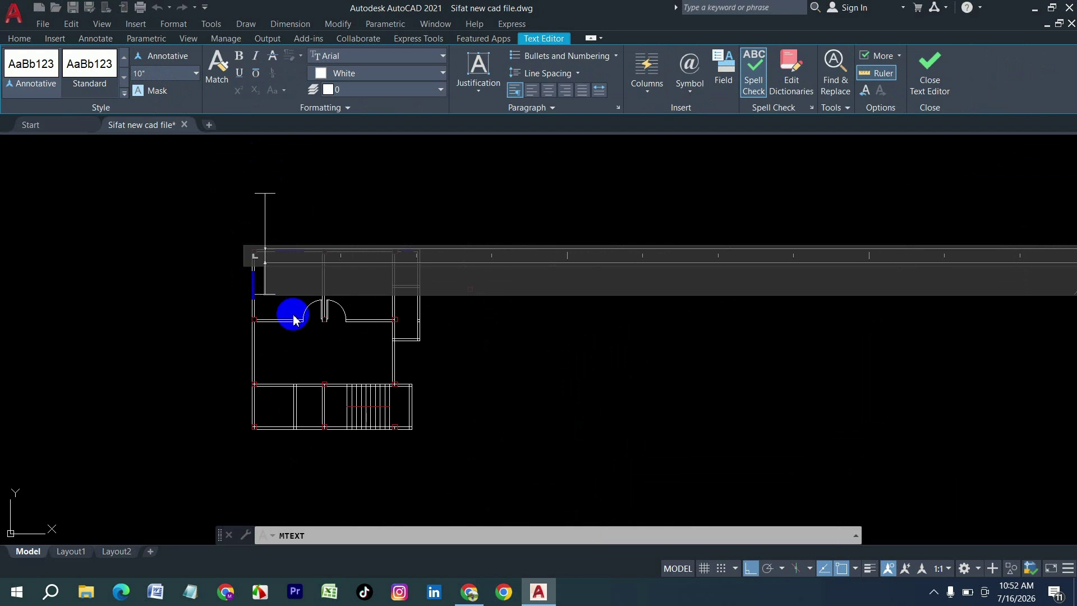
pyautogui.scroll(2, 293, 319)
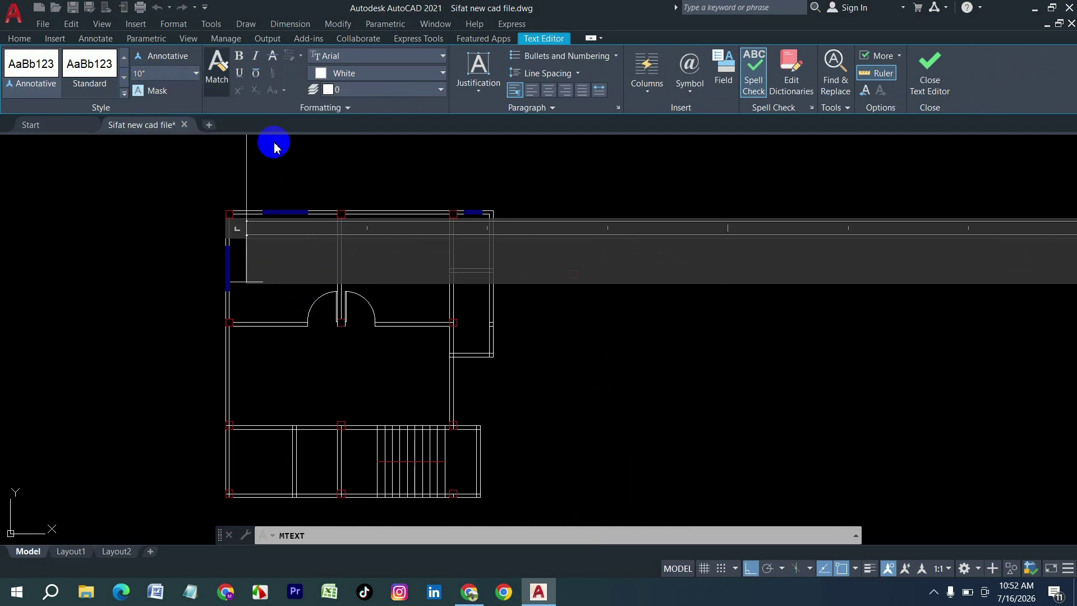
pyautogui.scroll(-2, 336, 251)
pyautogui.scroll(7, 336, 252)
pyautogui.scroll(-4, 336, 252)
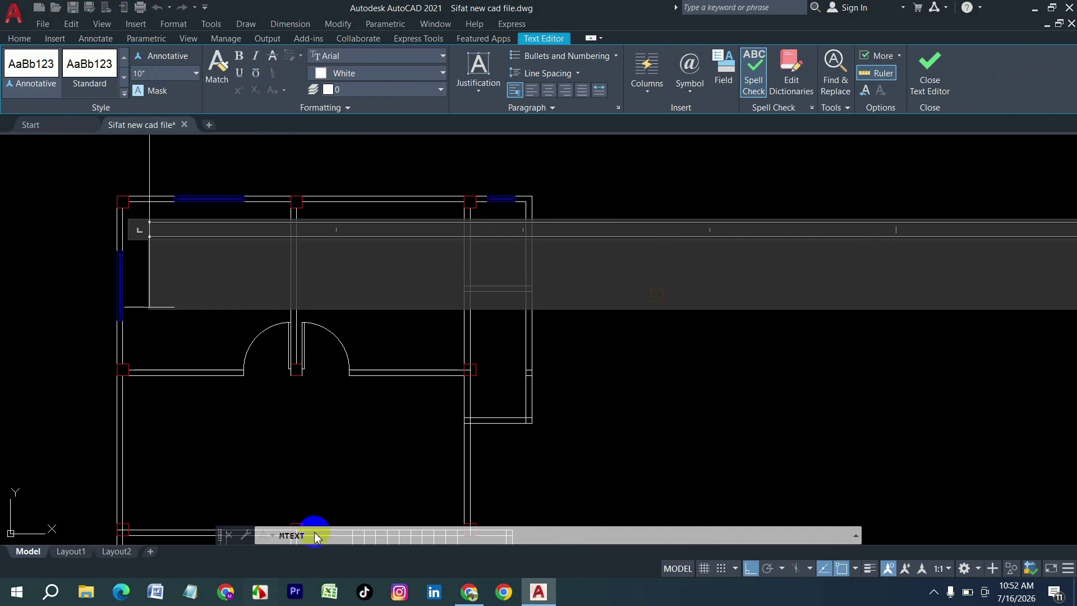
pyautogui.scroll(3, 418, 331)
pyautogui.scroll(-10, 445, 339)
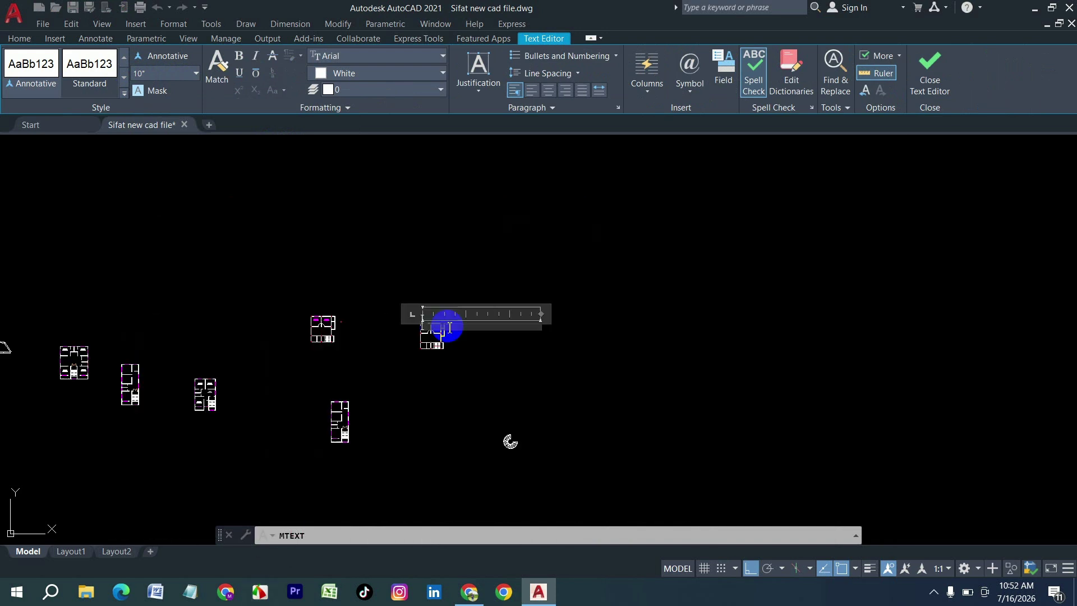
pyautogui.scroll(5, 430, 311)
pyautogui.scroll(-6, 442, 255)
pyautogui.scroll(5, 445, 285)
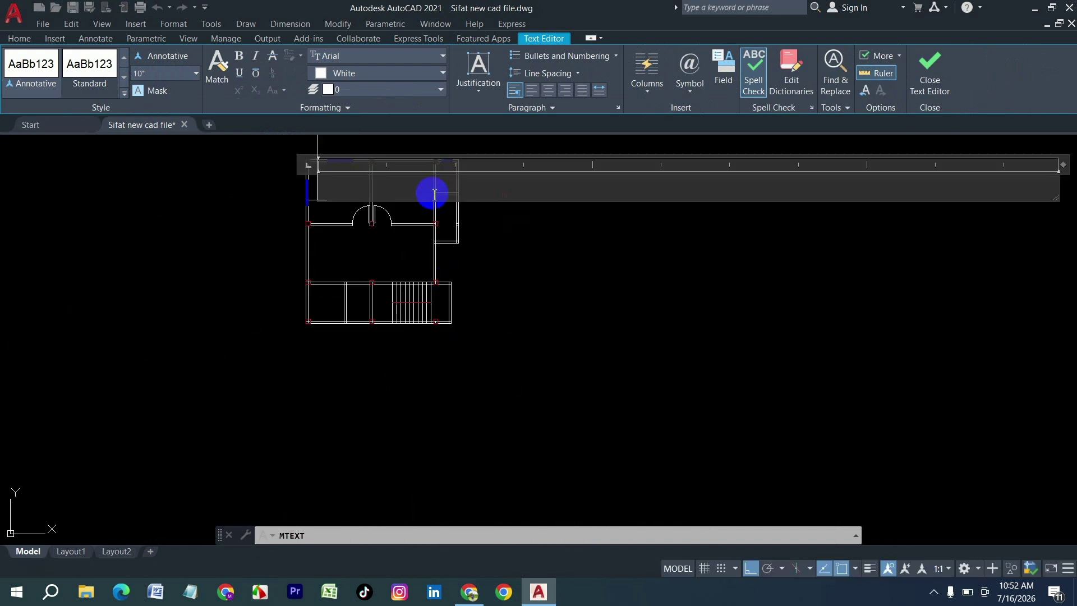
pyautogui.scroll(3, 434, 194)
pyautogui.scroll(-5, 398, 264)
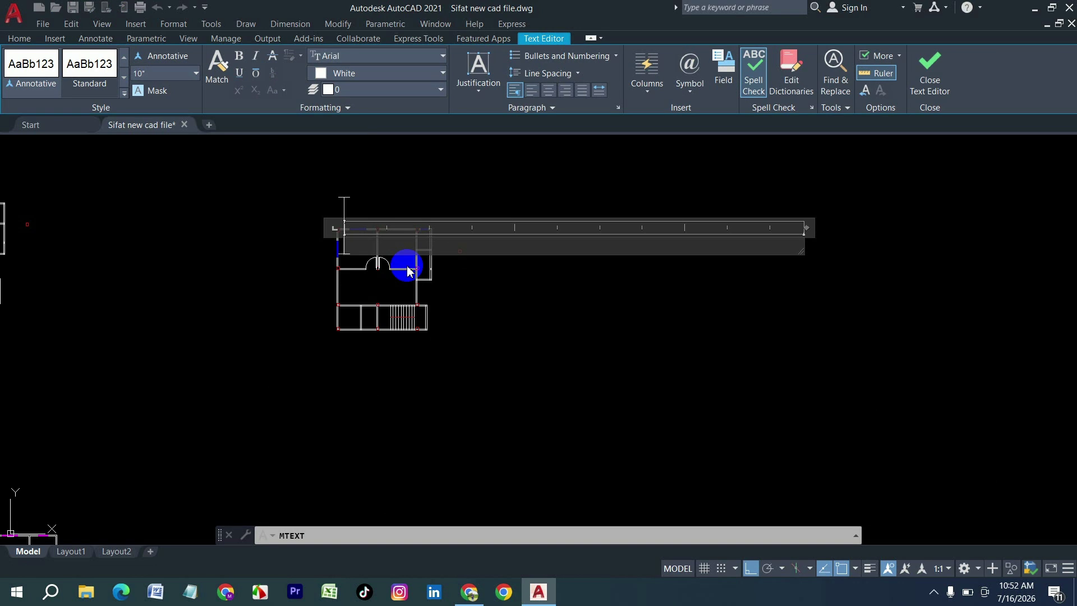
# Enter the two-line room label "Bed Room" and "12'-0"x12'-0"", and centre both lines.
pyautogui.write('Bed Room')
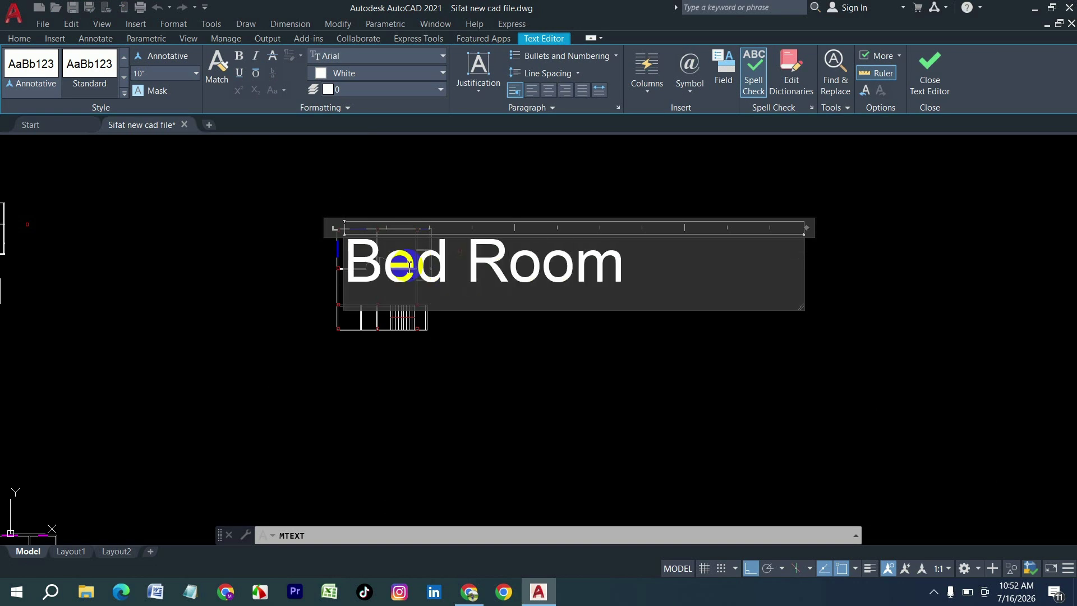
pyautogui.press('Return')
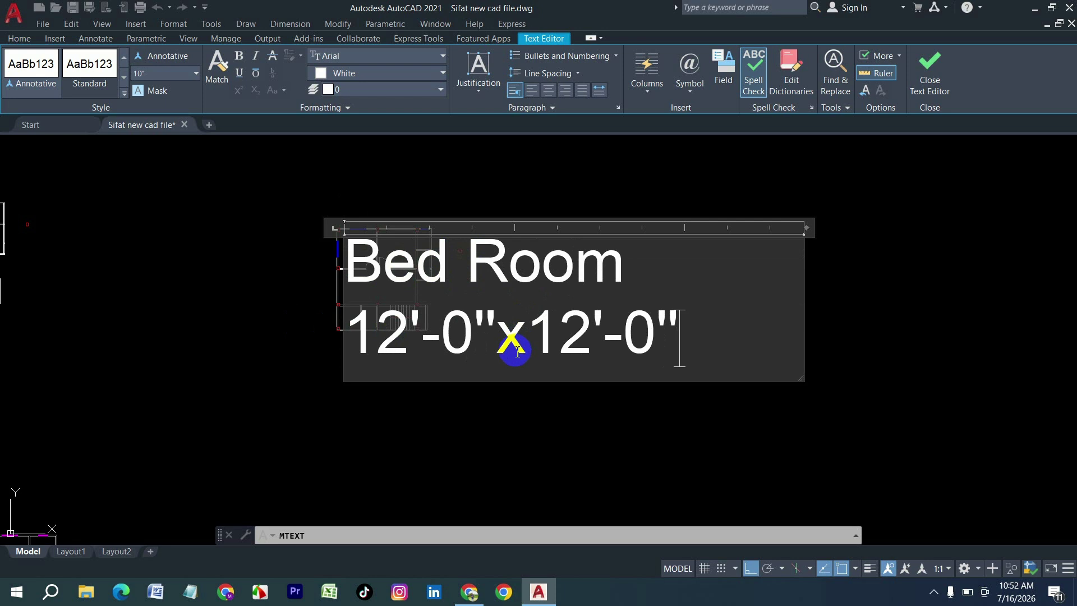
pyautogui.hotkey('ctrl', 'a')
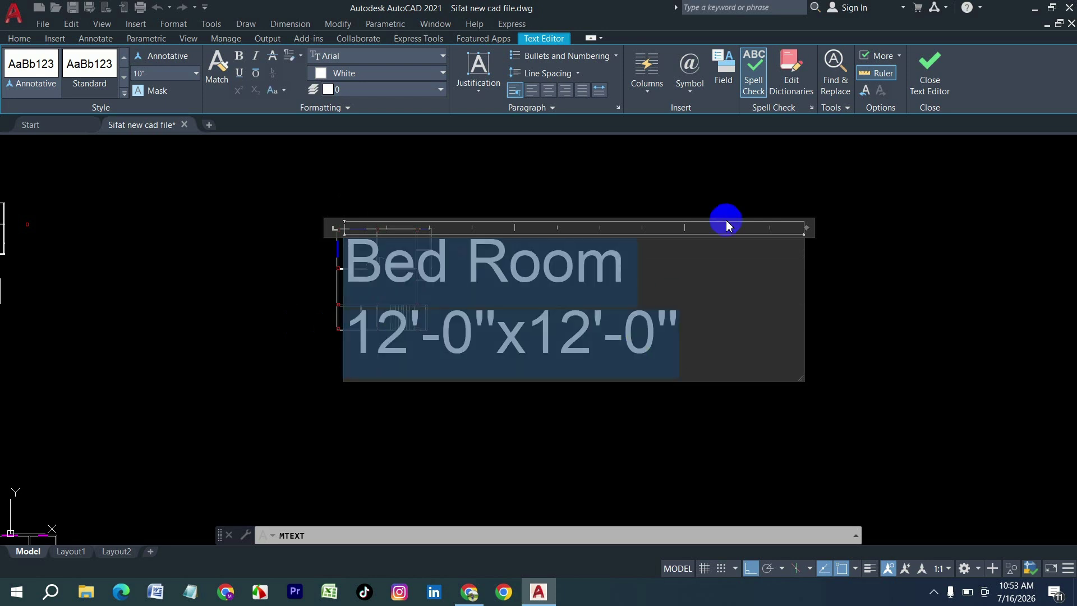
pyautogui.click(549, 91)
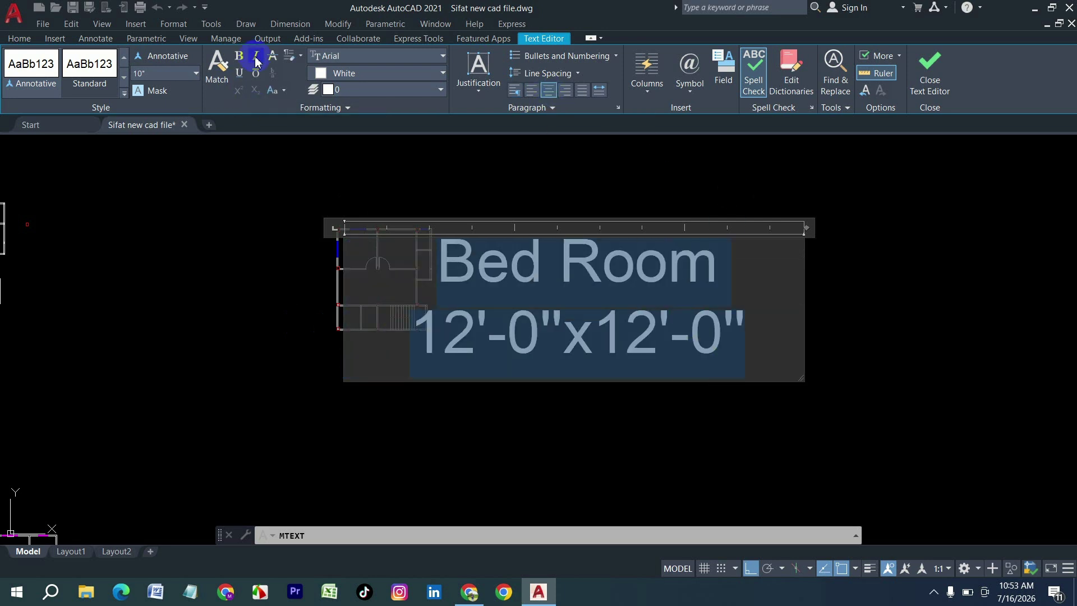